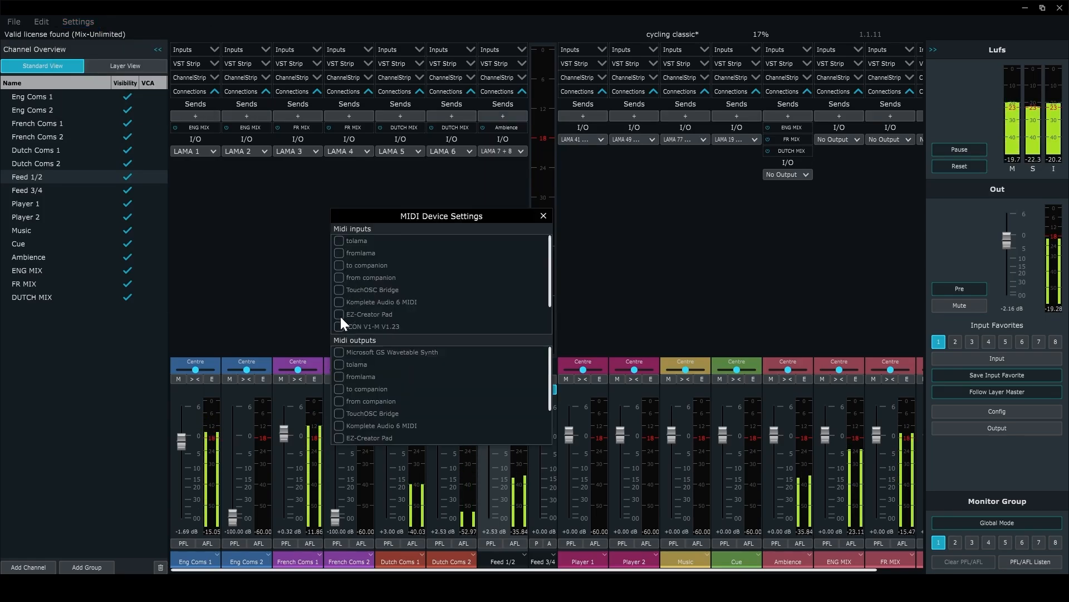
- Enable EZ-Creator Pad and iCON V1-M V1.23 as both MIDI inputs and MIDI outputs in the MIDI device settings
{"action": "left_click", "coordinate": [338, 316]}
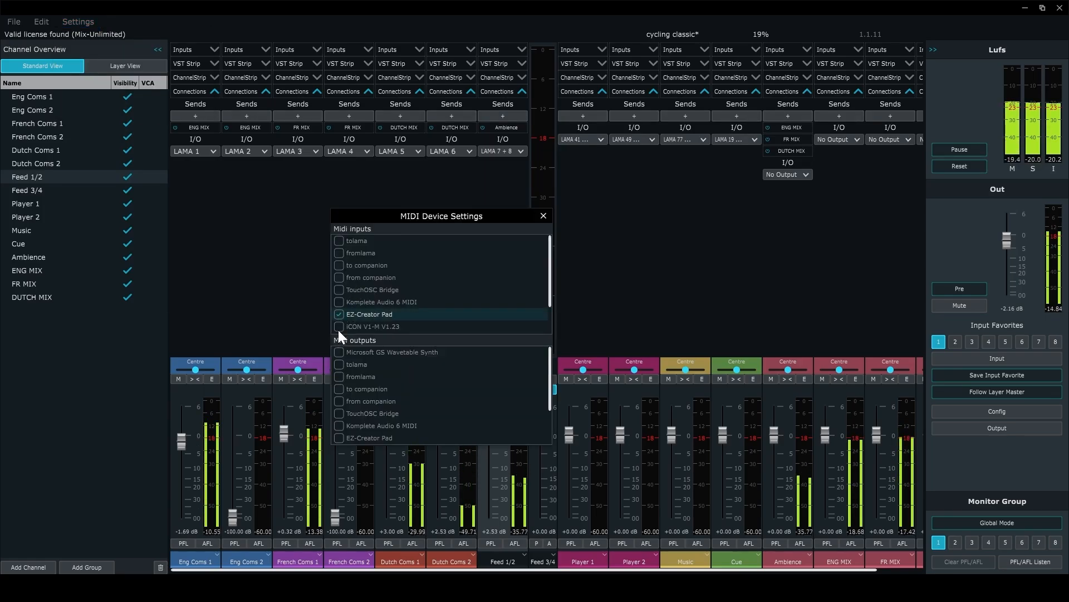
{"action": "left_click", "coordinate": [338, 326]}
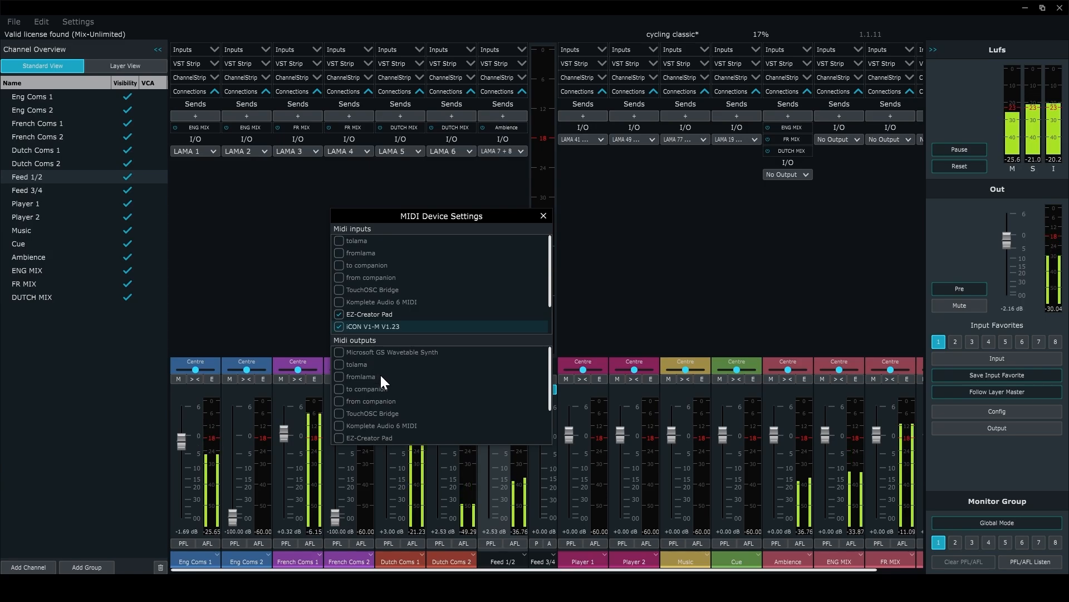
{"action": "scroll", "coordinate": [373, 380], "scroll_direction": "down", "scroll_amount": 2}
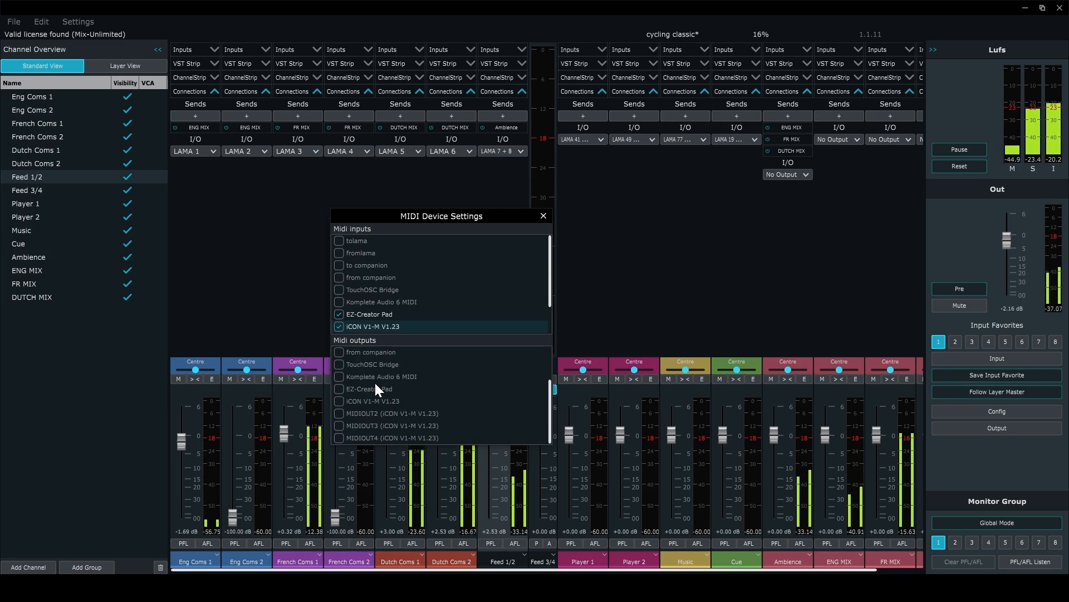
{"action": "left_click", "coordinate": [339, 389]}
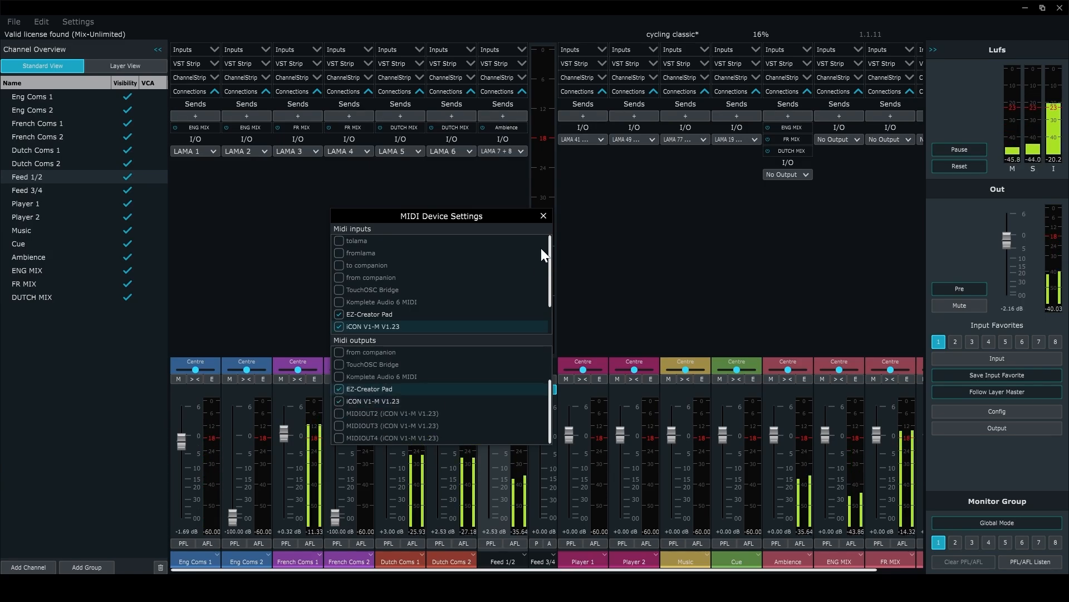
{"action": "left_click", "coordinate": [543, 216]}
- Assign iCON V1-M V1.23 as the input and output of the Mackie MCU controller in MIDI Control
{"action": "left_click", "coordinate": [78, 21]}
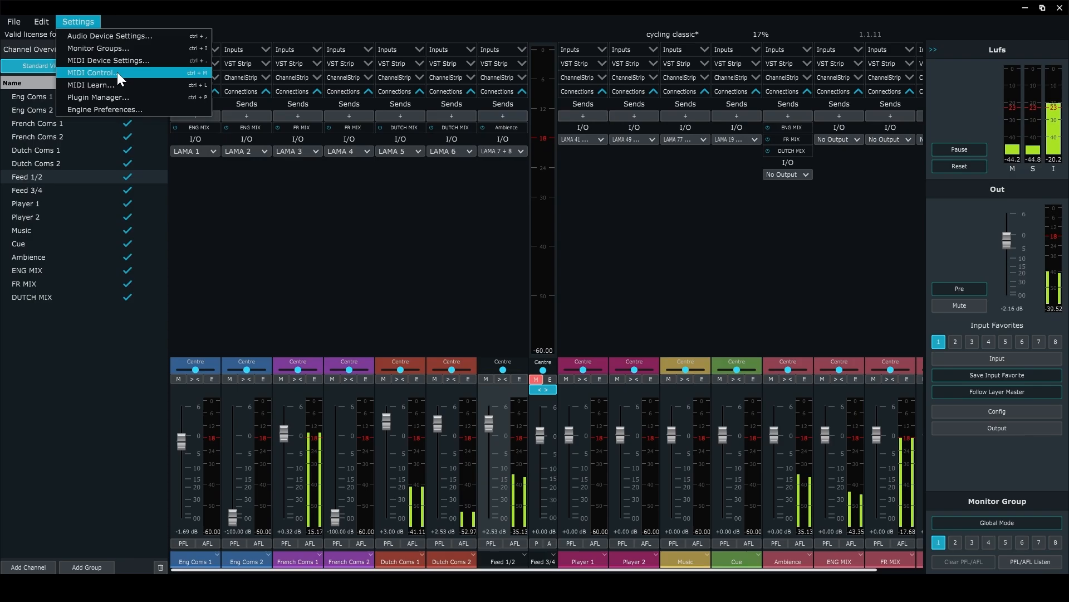
{"action": "left_click", "coordinate": [117, 72]}
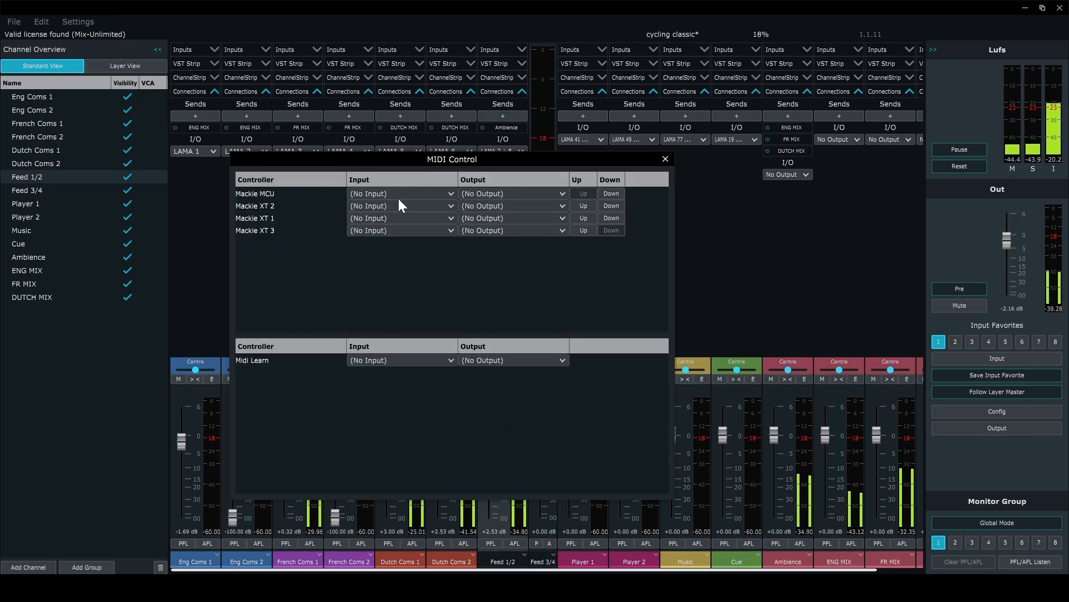
{"action": "left_click", "coordinate": [386, 193]}
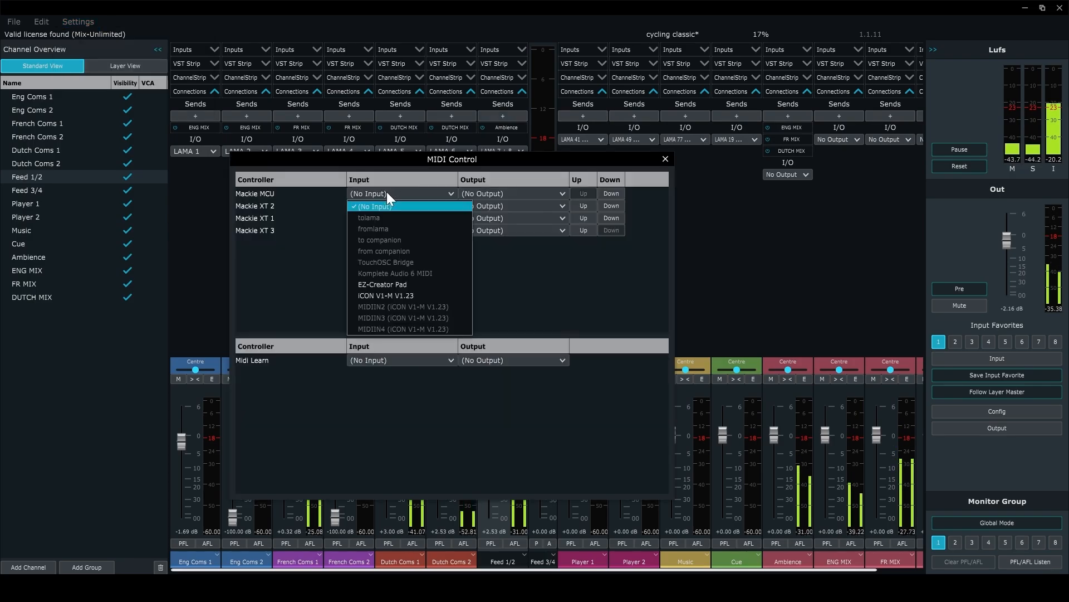
{"action": "left_click", "coordinate": [398, 299]}
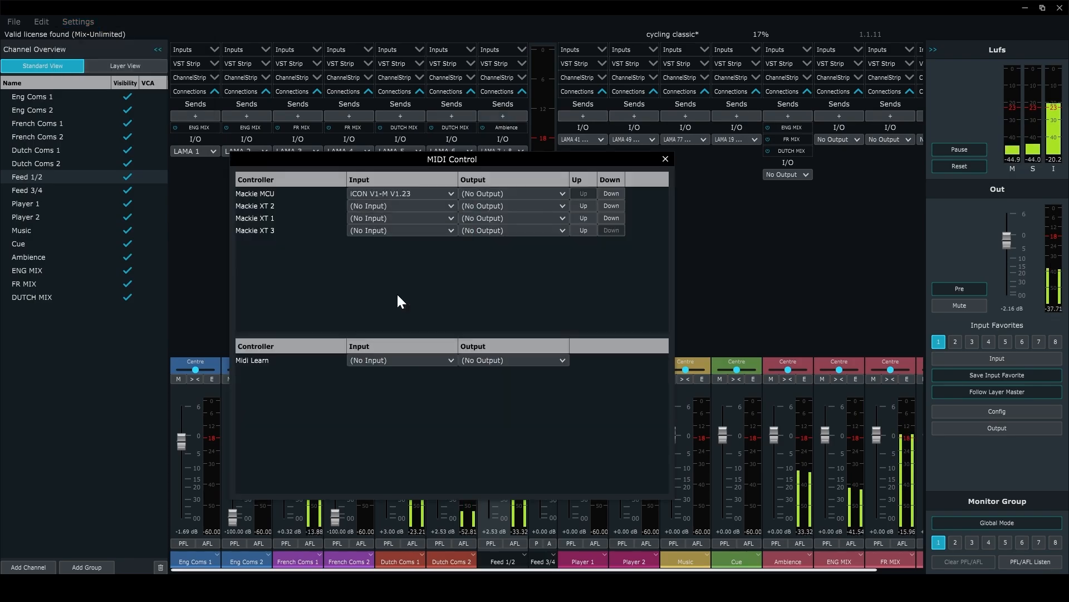
{"action": "left_click", "coordinate": [498, 195]}
{"action": "left_click", "coordinate": [503, 309]}
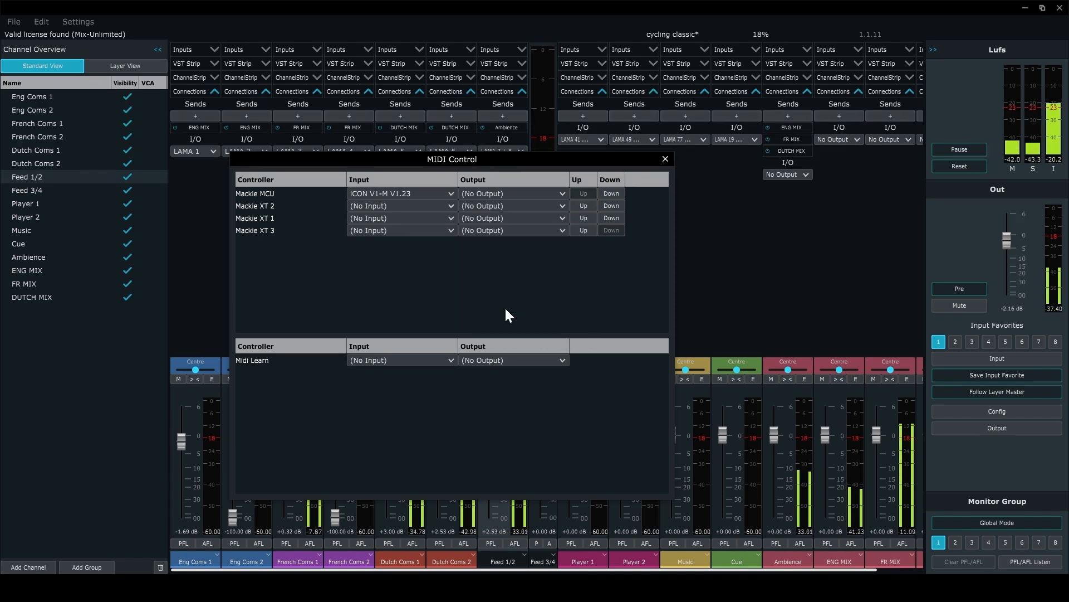
- Assign EZ-Creator Pad as the input and output of the Mackie XT 2 controller and close MIDI Control
{"action": "left_click", "coordinate": [393, 205]}
{"action": "left_click", "coordinate": [401, 300]}
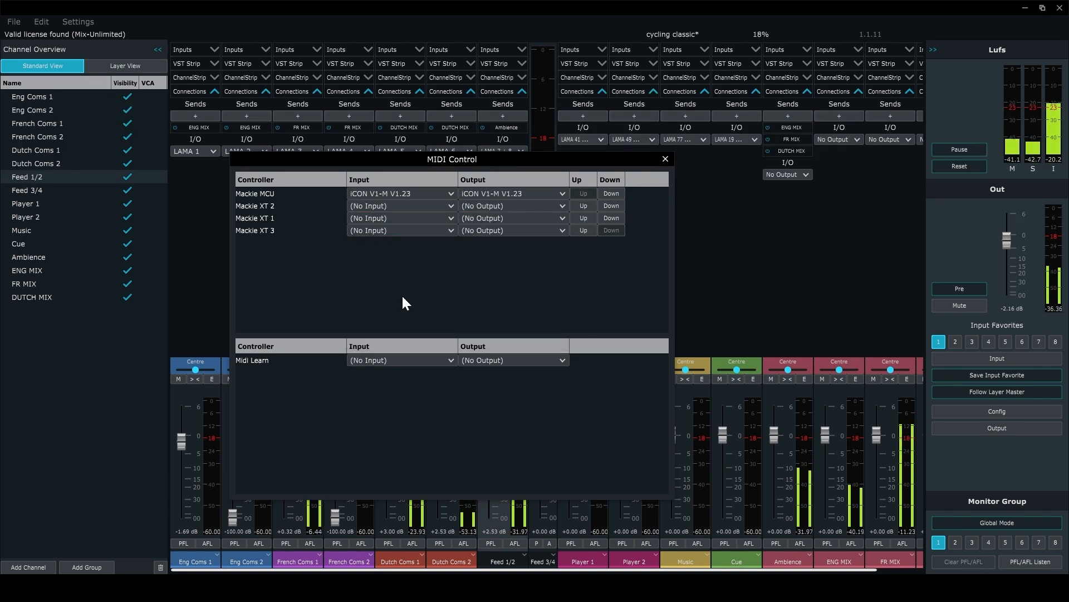
{"action": "left_click", "coordinate": [518, 207]}
{"action": "left_click", "coordinate": [506, 309]}
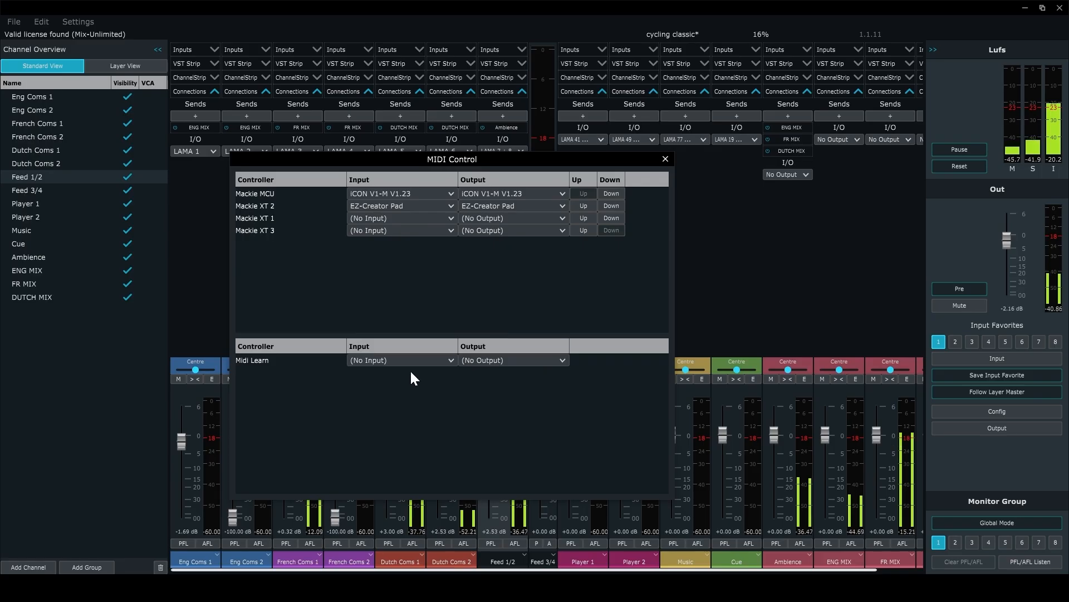
{"action": "key", "text": "Escape"}
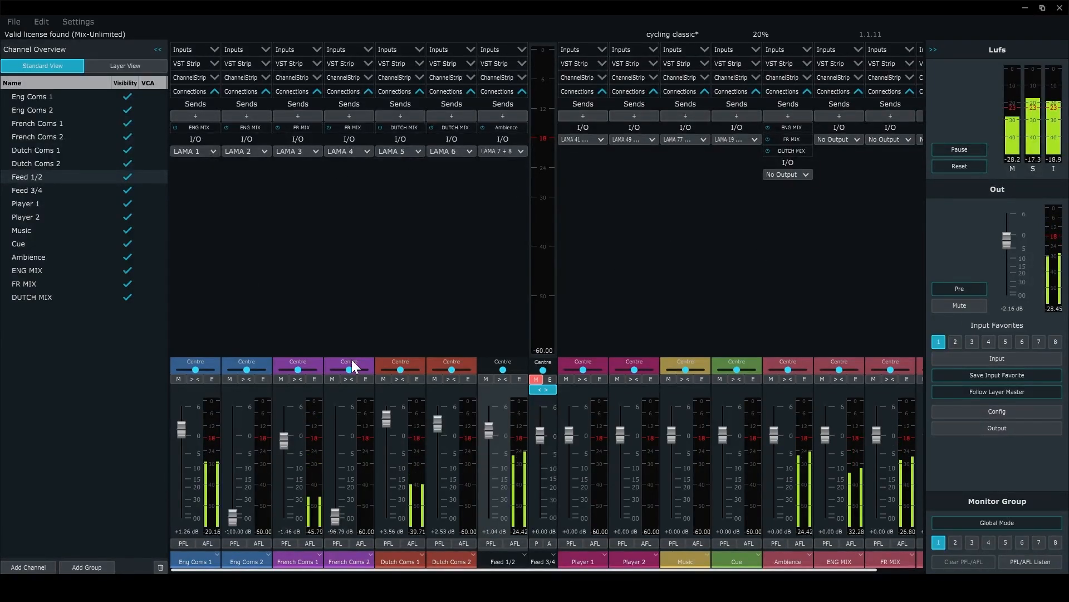
- Check the Mackie and Midi Learn controller assignments in MIDI Control, then close it
{"action": "left_click", "coordinate": [78, 20]}
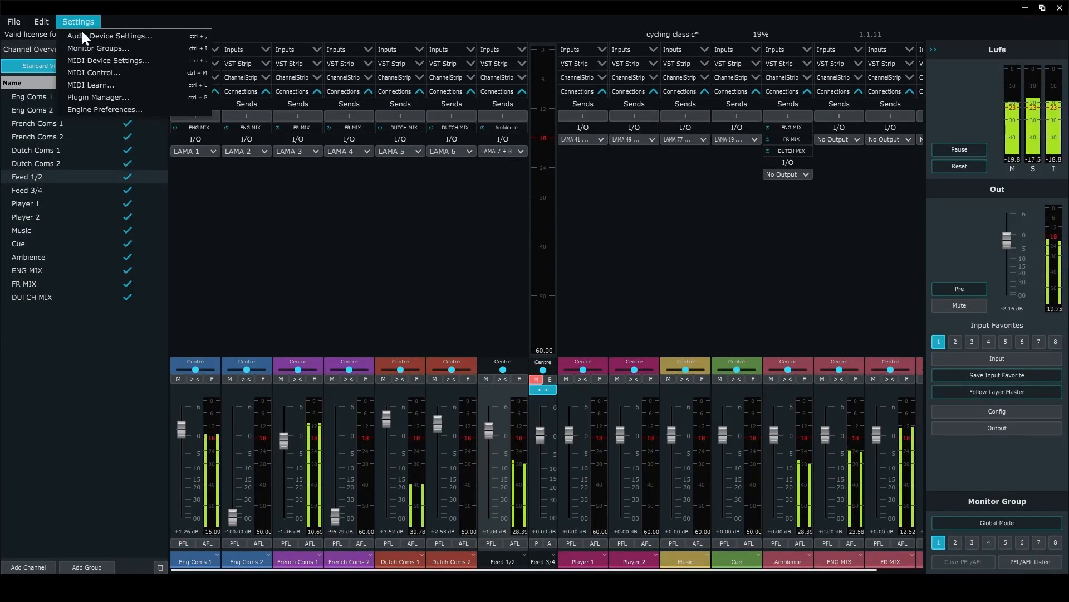
{"action": "left_click", "coordinate": [103, 72]}
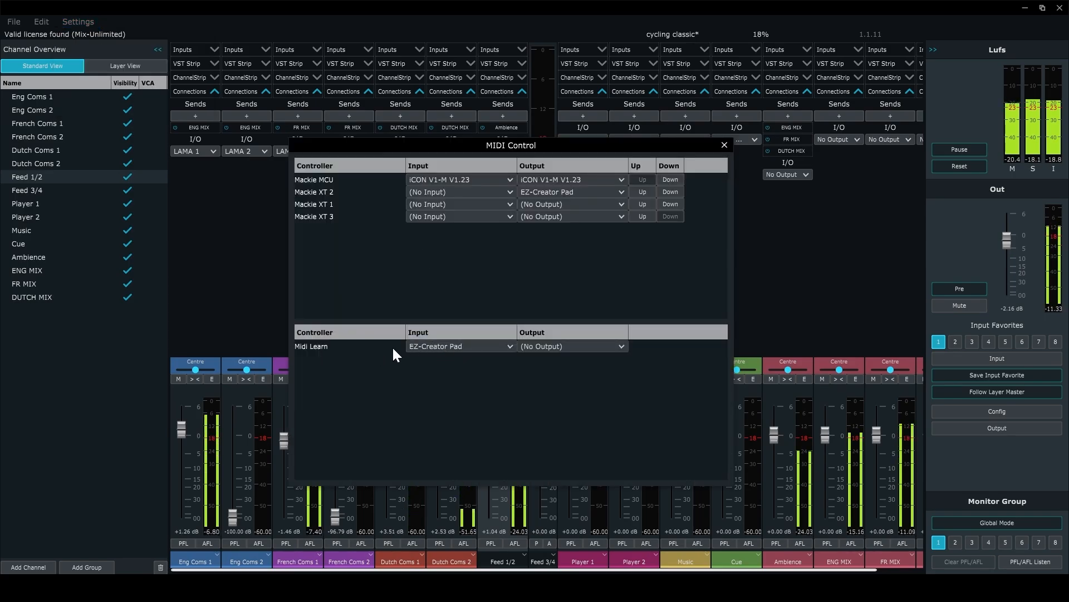
{"action": "left_click", "coordinate": [724, 144]}
- Map the mute of the Eng Coms 1 channel to MIDI note E1 on channel 1 with MIDI Learn
{"action": "right_click", "coordinate": [181, 381]}
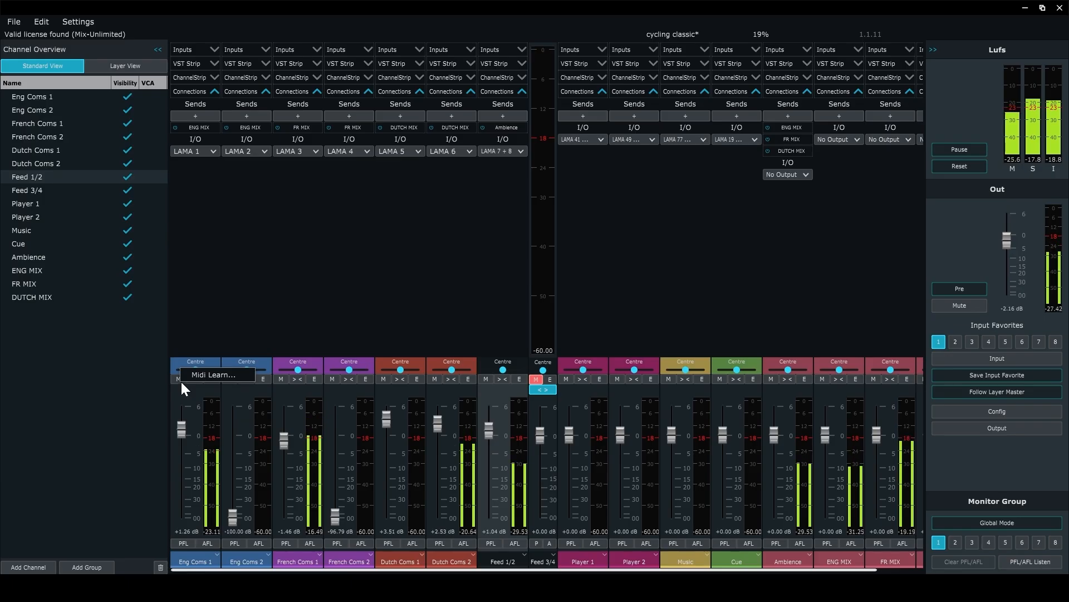
{"action": "left_click", "coordinate": [189, 375]}
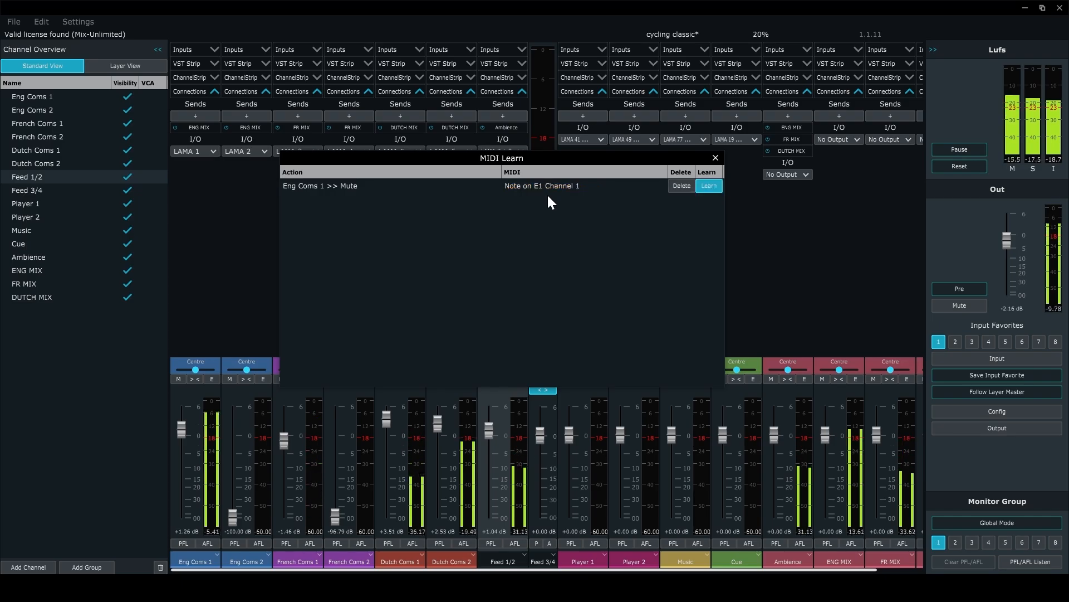
{"action": "key", "text": "Escape"}
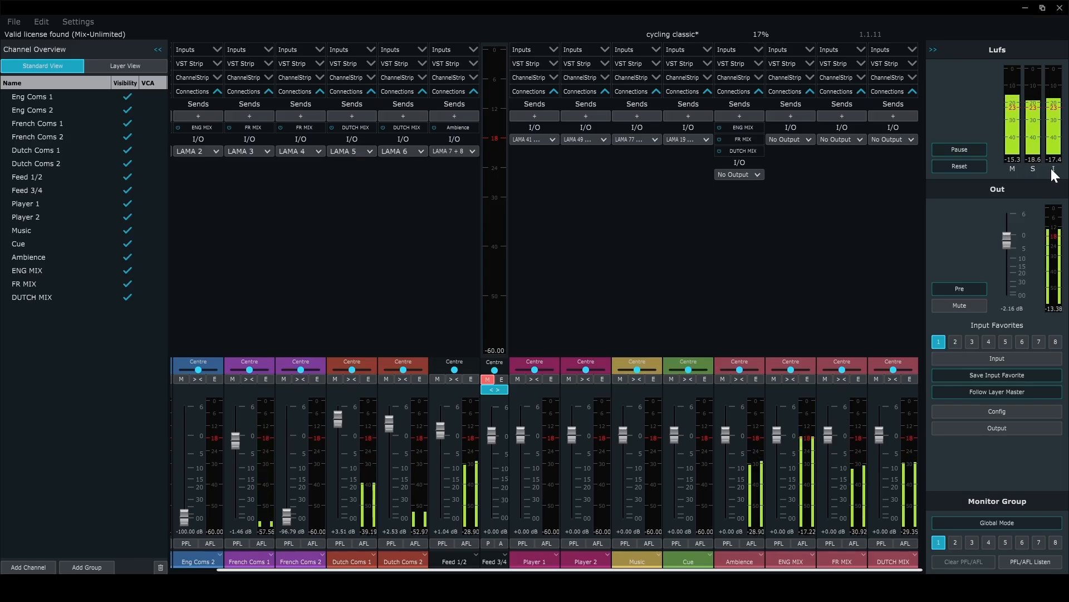
- Pause and resume the Lufs metering, and switch through other monitor groups before returning to group 1
{"action": "left_click", "coordinate": [967, 150]}
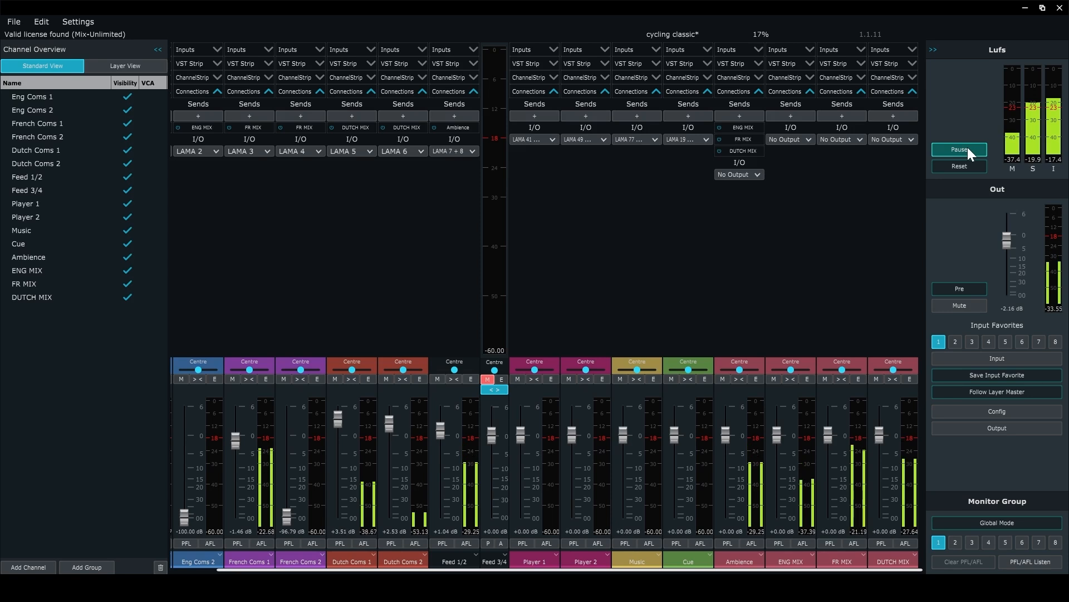
{"action": "left_click", "coordinate": [967, 147]}
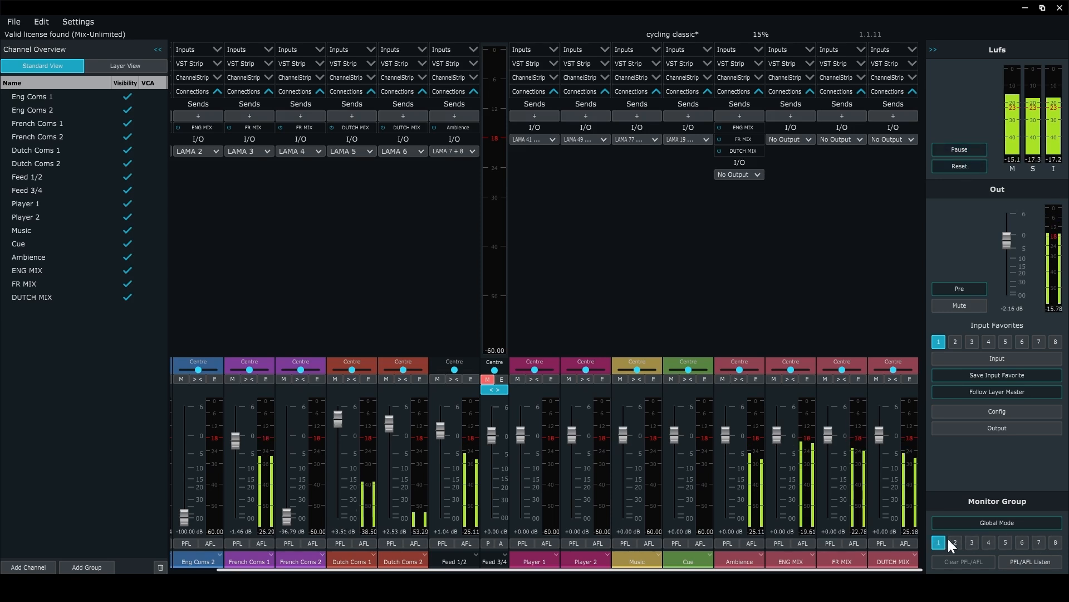
{"action": "left_click", "coordinate": [990, 542]}
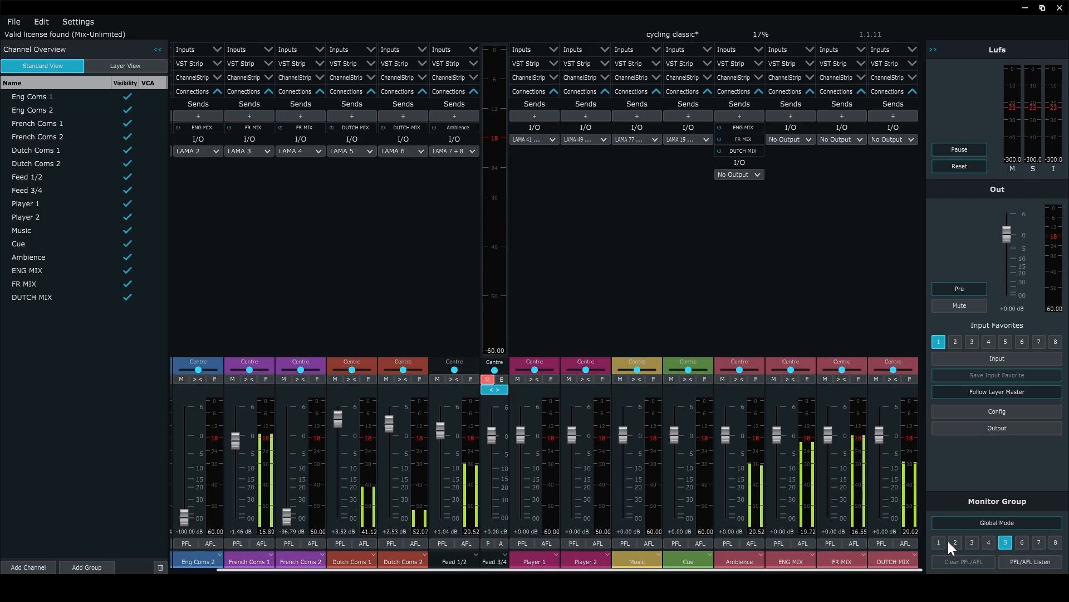
{"action": "left_click", "coordinate": [1040, 543]}
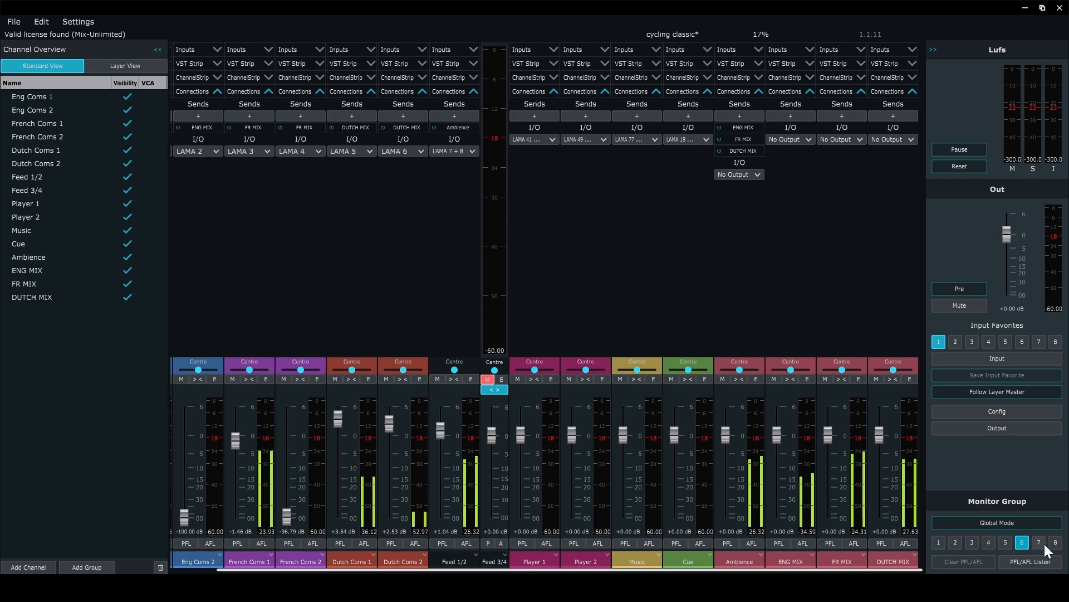
{"action": "left_click", "coordinate": [939, 542]}
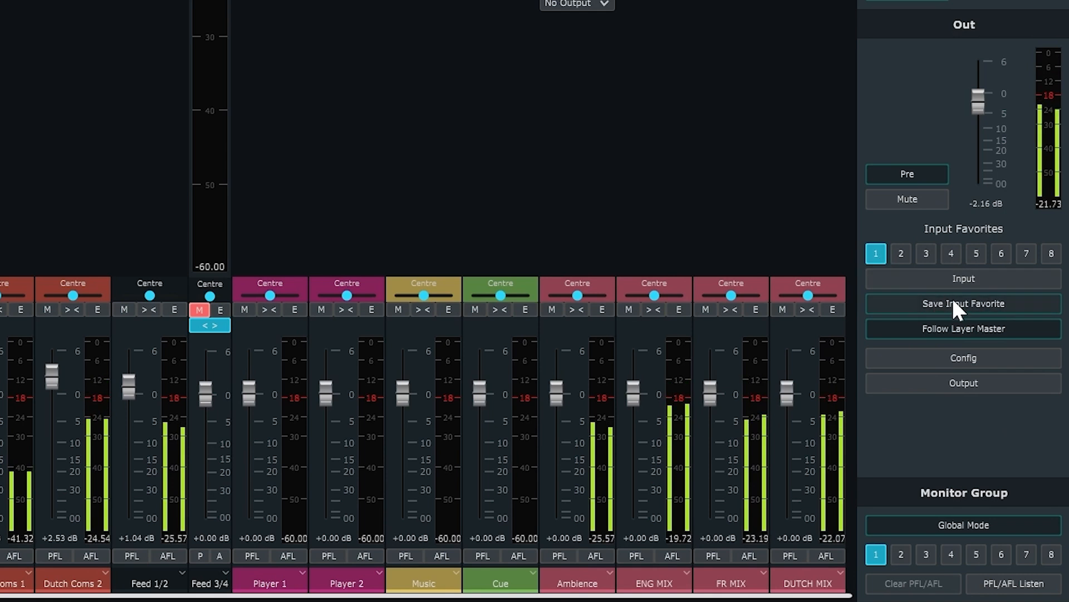
- Save the current monitor input as input favorite 1 and save ENG MIX as input favorite 2
{"action": "left_click", "coordinate": [956, 305]}
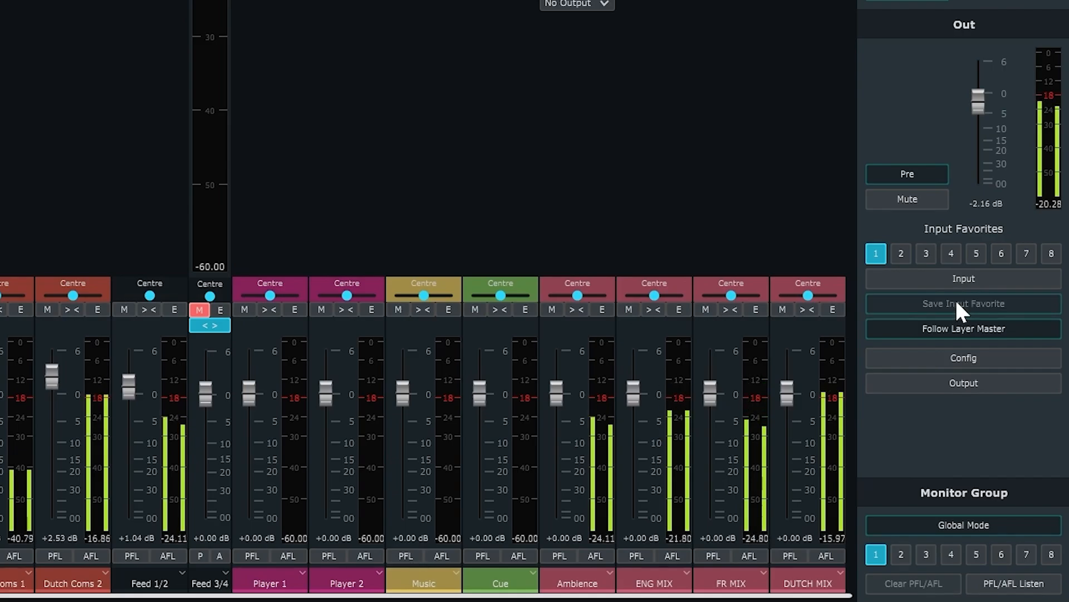
{"action": "left_click", "coordinate": [903, 254]}
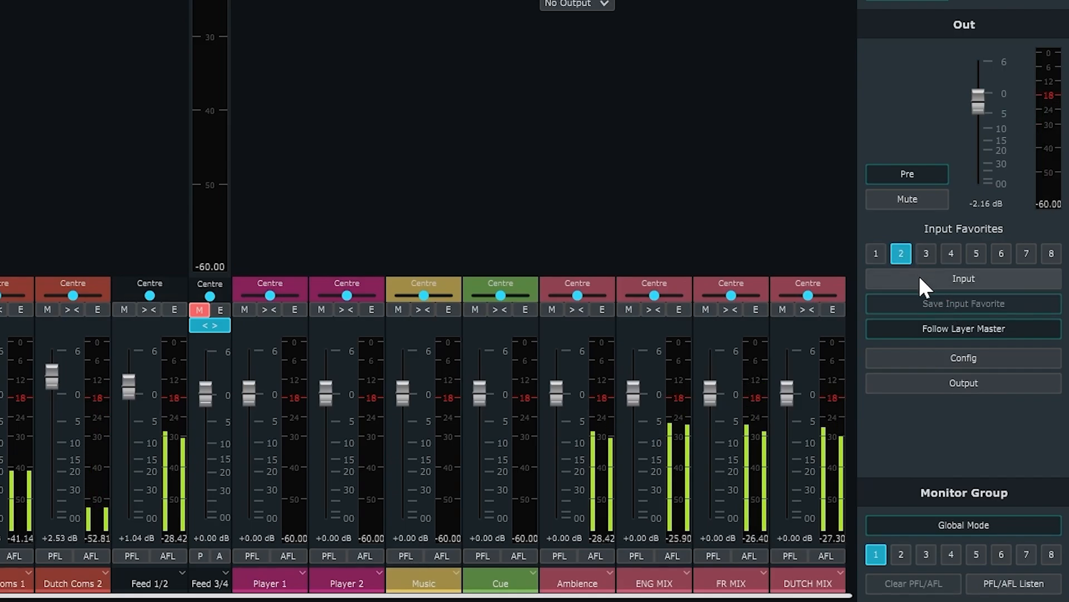
{"action": "left_click", "coordinate": [919, 275]}
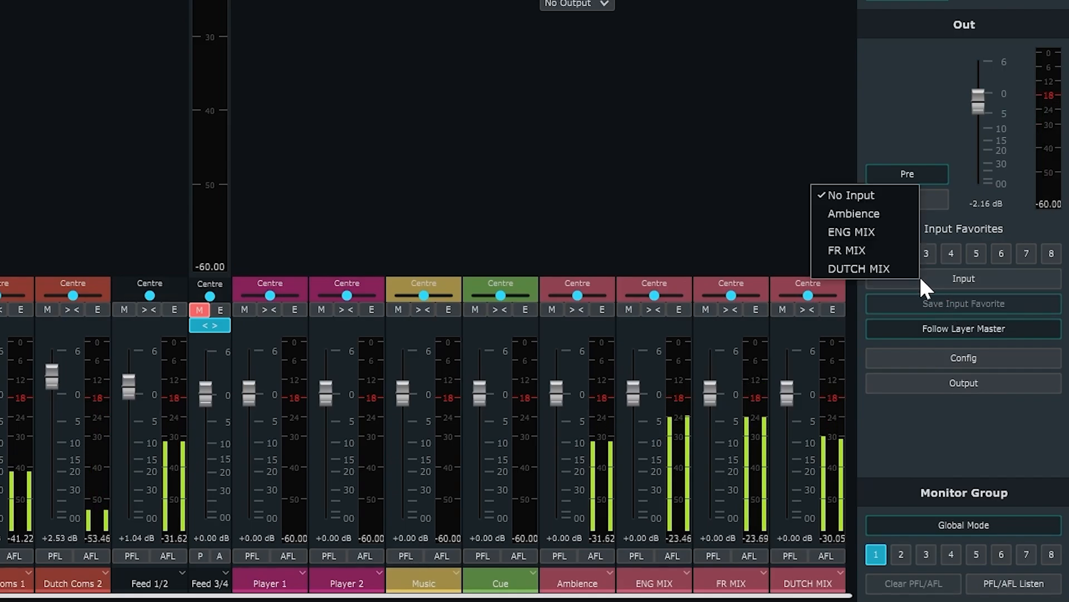
{"action": "left_click", "coordinate": [852, 231]}
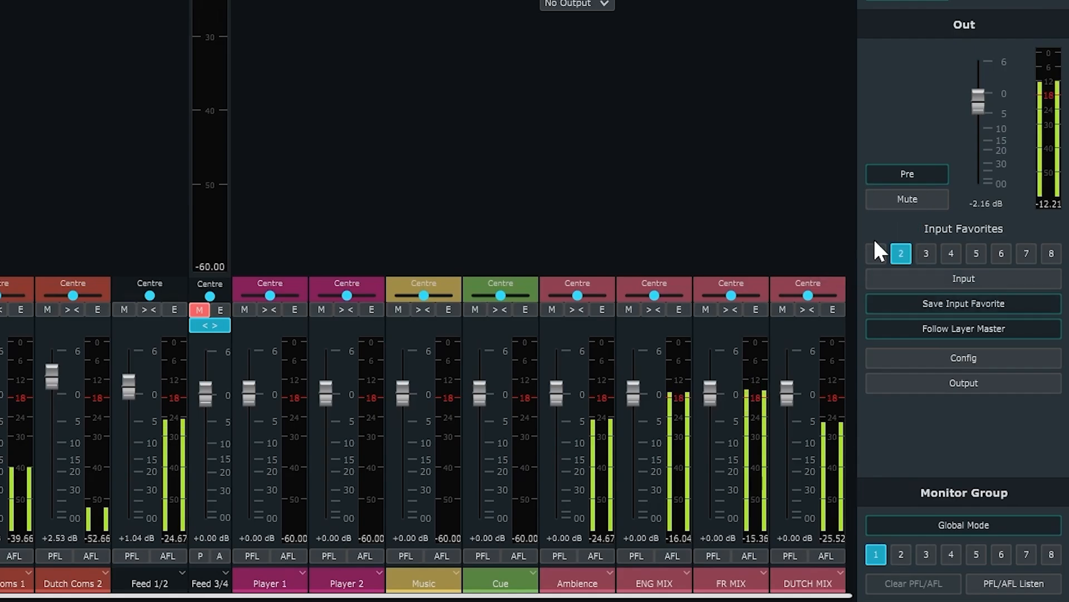
{"action": "left_click", "coordinate": [940, 302]}
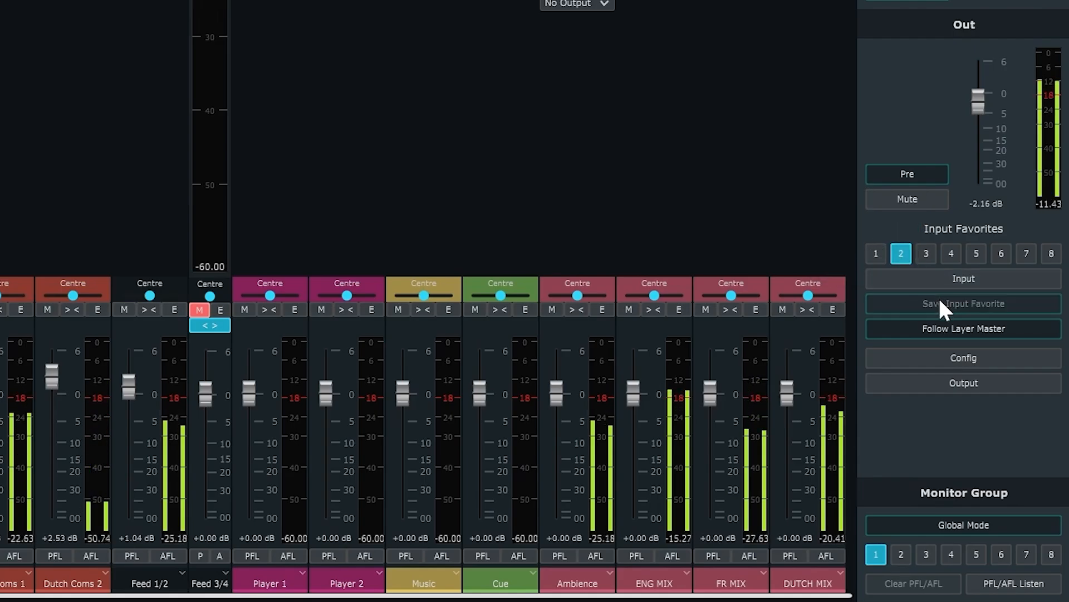
- Choose FR MIX as the monitor input and save it as input favorite 3
{"action": "left_click", "coordinate": [944, 279]}
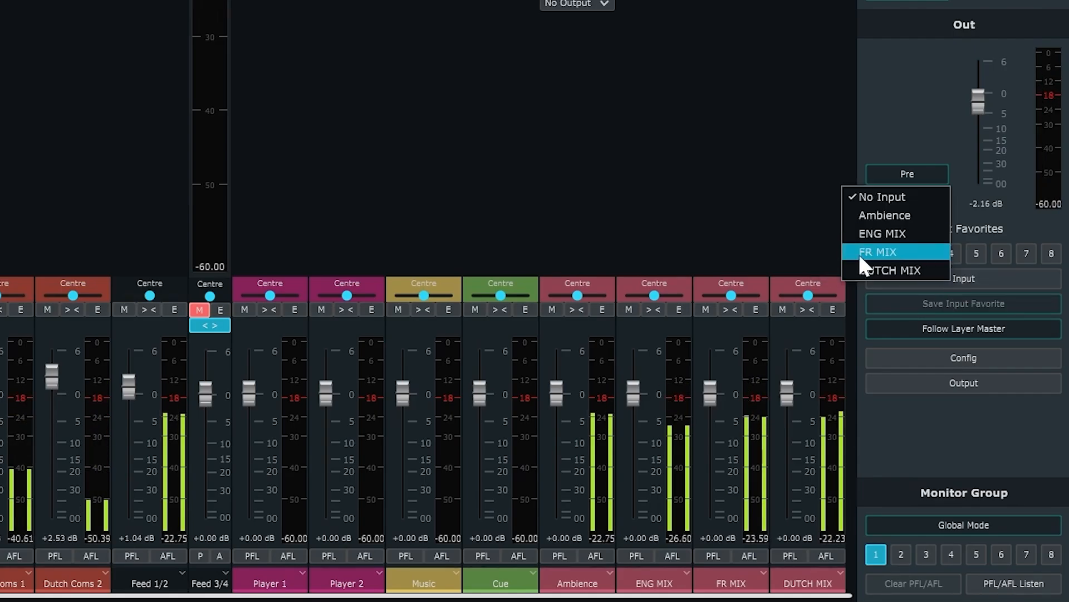
{"action": "left_click", "coordinate": [877, 251]}
{"action": "left_click", "coordinate": [940, 304]}
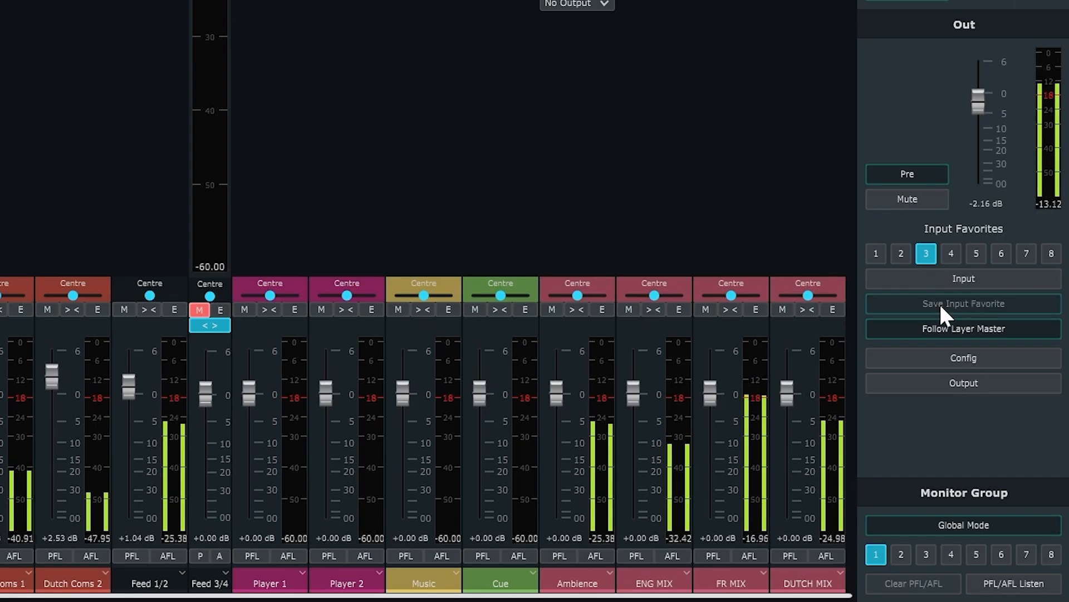
- Select input favorite 4 and set its monitor input to DUTCH MIX
{"action": "left_click", "coordinate": [947, 256]}
{"action": "left_click", "coordinate": [954, 276]}
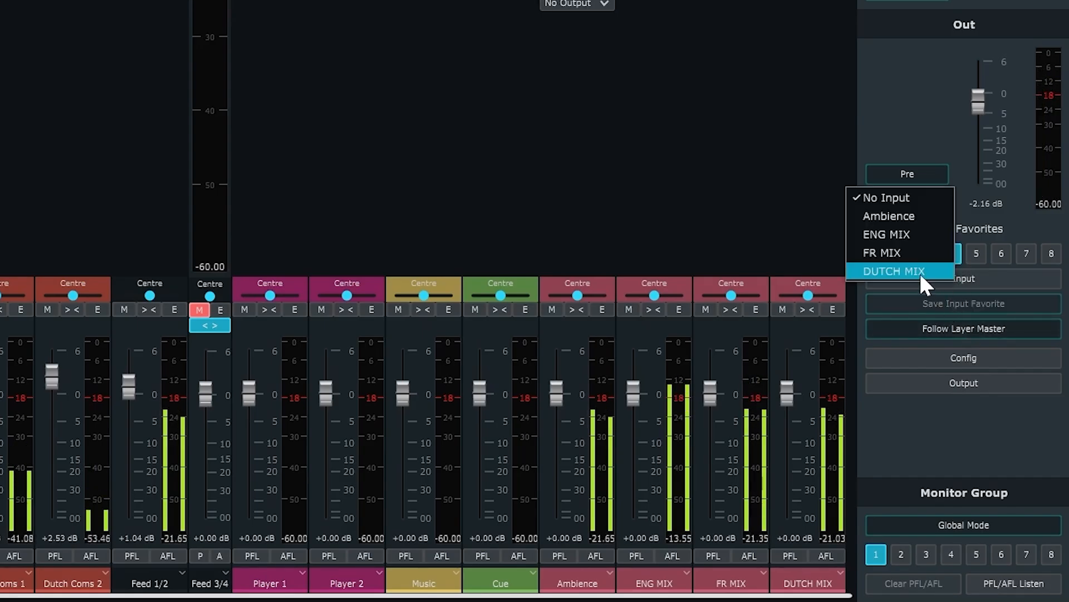
{"action": "left_click", "coordinate": [919, 271]}
- Turn on PFL/AFL Listen for monitor group 1 and toggle PFL on and off for the Dutch Coms 1 channel
{"action": "left_click", "coordinate": [1027, 562]}
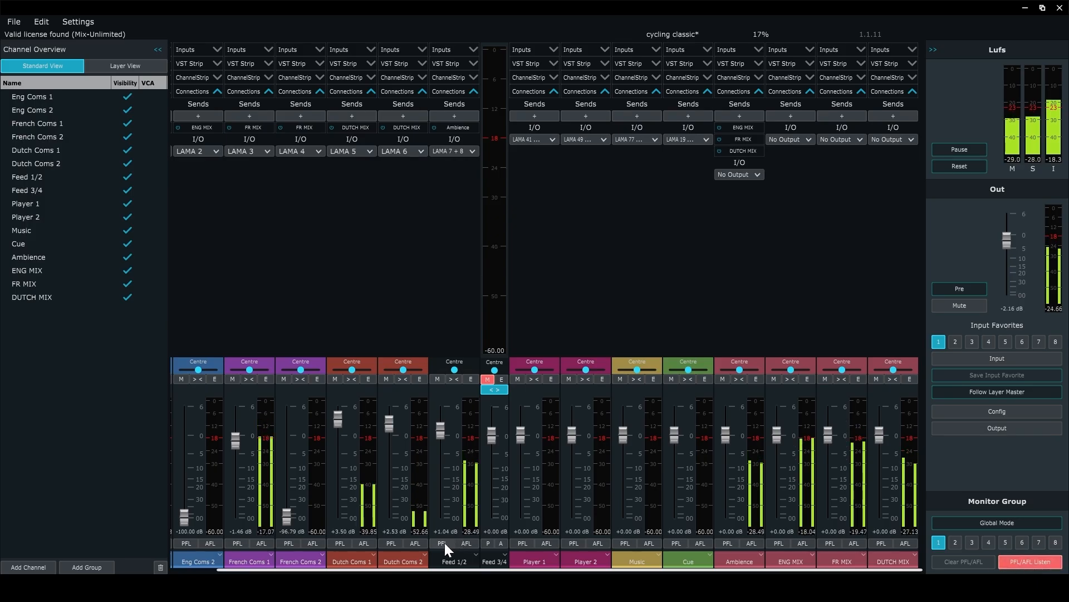
{"action": "left_click", "coordinate": [342, 543]}
{"action": "left_click", "coordinate": [342, 544]}
- Look through the available outputs for monitor group 1 without changing the selection
{"action": "left_click", "coordinate": [1006, 427]}
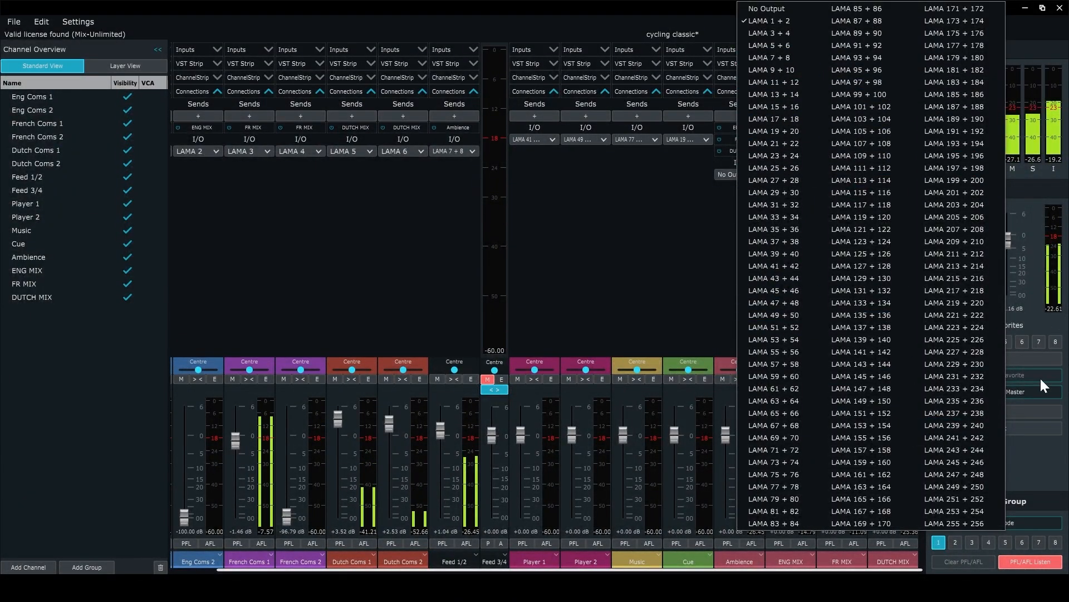
{"action": "left_click", "coordinate": [1022, 429]}
{"action": "left_click", "coordinate": [1021, 429]}
{"action": "left_click", "coordinate": [1024, 432]}
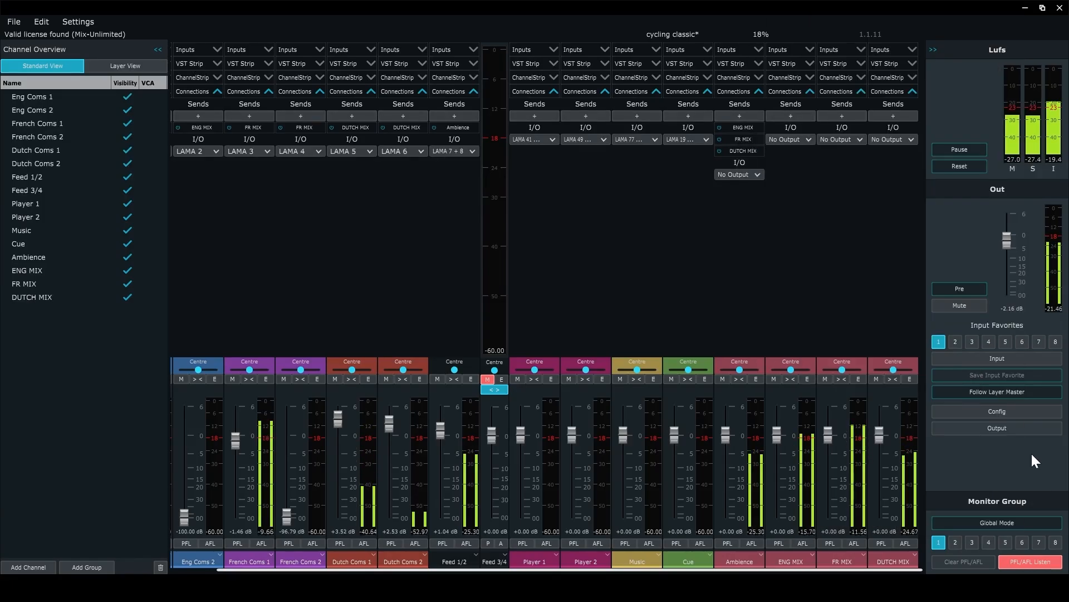
- Turn on Global Mode for the monitor group with PFL/AFL Listen enabled, and select input favorite 2
{"action": "left_click", "coordinate": [1011, 522]}
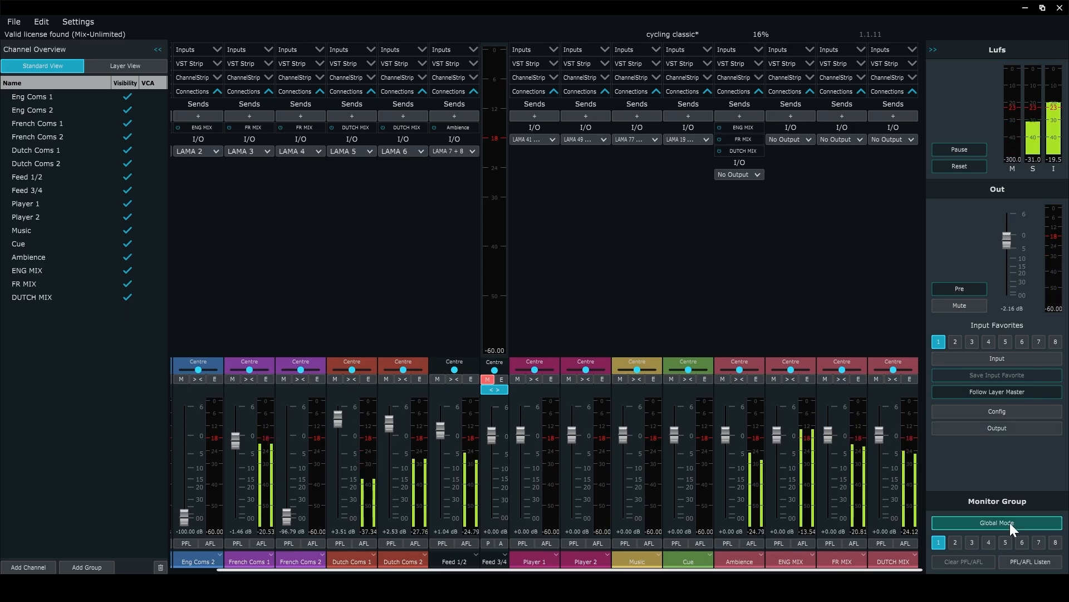
{"action": "left_click", "coordinate": [1016, 560]}
{"action": "left_click", "coordinate": [975, 361]}
{"action": "left_click", "coordinate": [949, 352]}
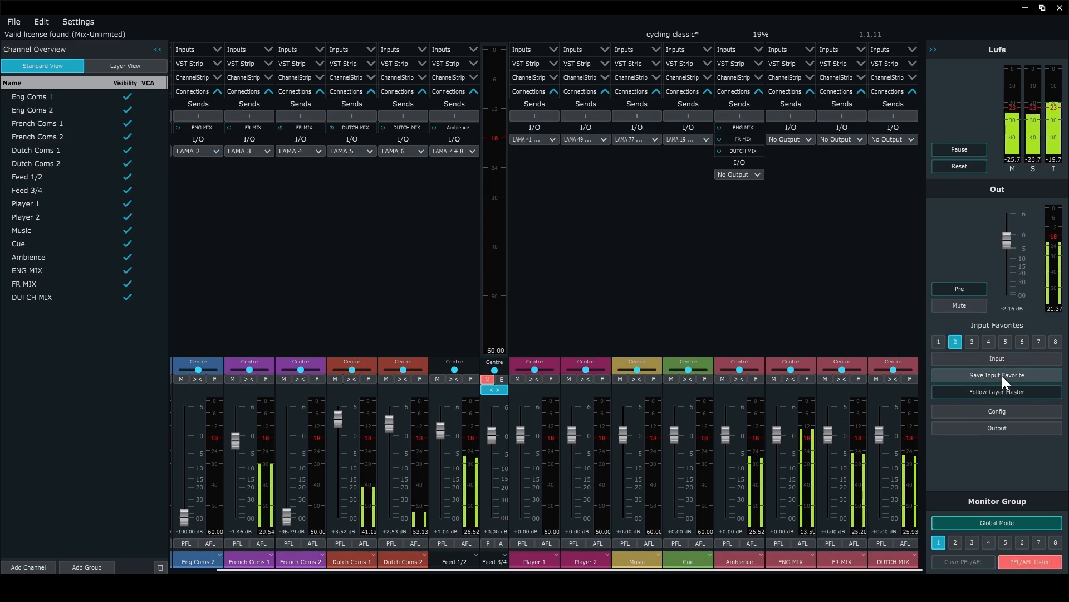
- Toggle Global Mode for the monitor groups several times and leave it switched off
{"action": "left_click", "coordinate": [990, 520]}
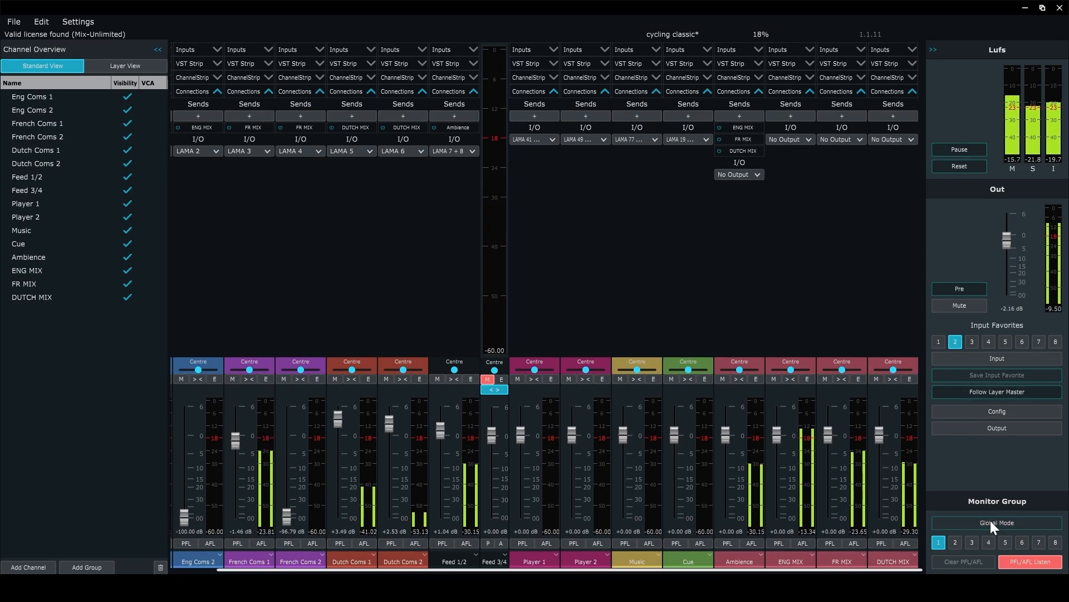
{"action": "left_click", "coordinate": [990, 520]}
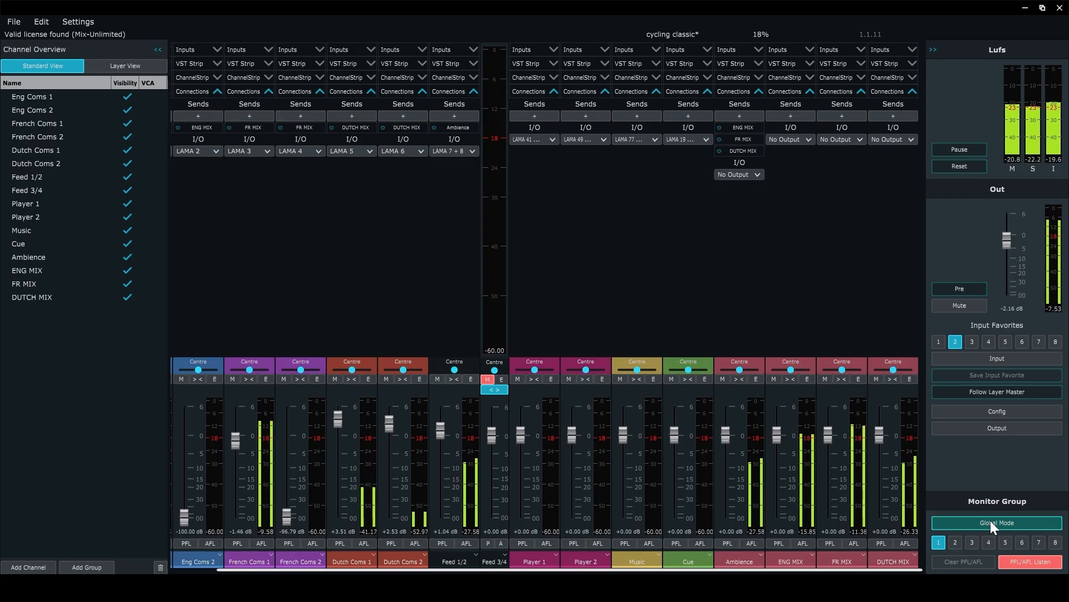
{"action": "left_click", "coordinate": [991, 522]}
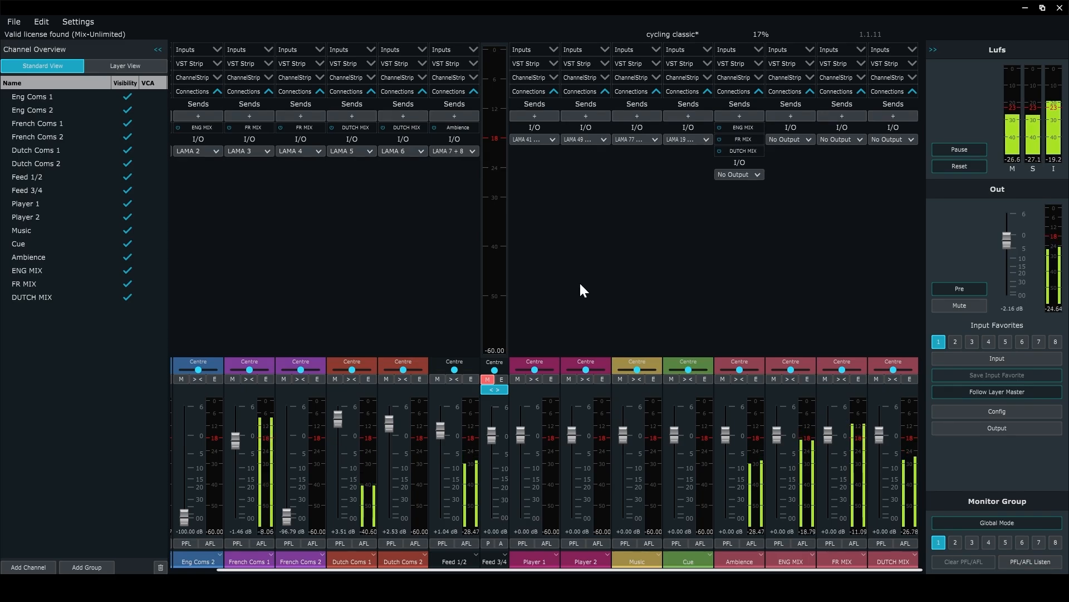
- Set Monitor Group 2 to follow the layer master in the monitor group settings, and mark Eng Coms 1 as master in the layer view
{"action": "left_click", "coordinate": [78, 22]}
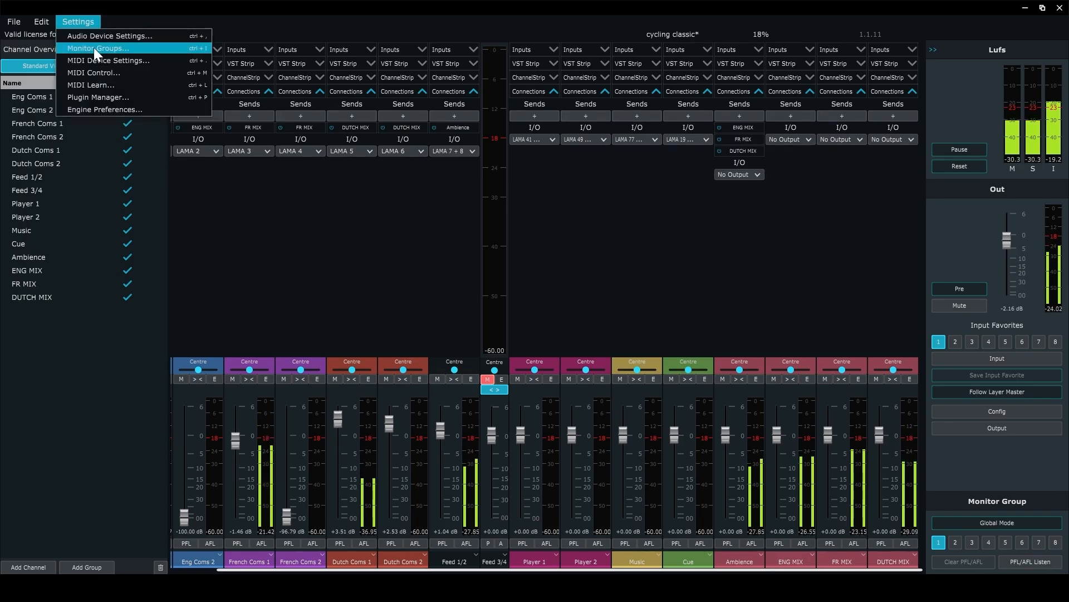
{"action": "left_click", "coordinate": [108, 48]}
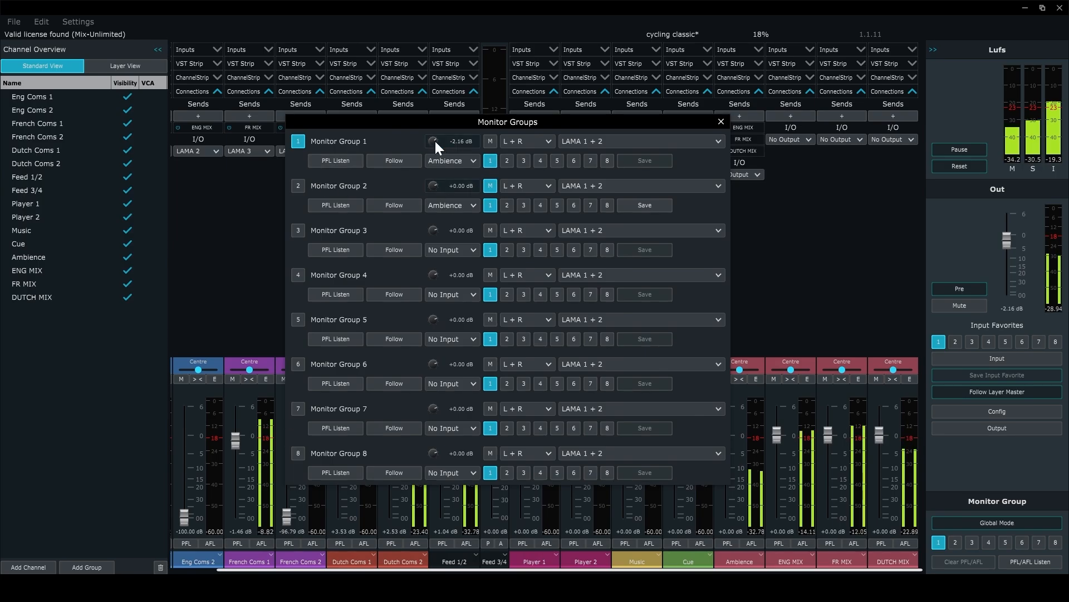
{"action": "left_click", "coordinate": [394, 205]}
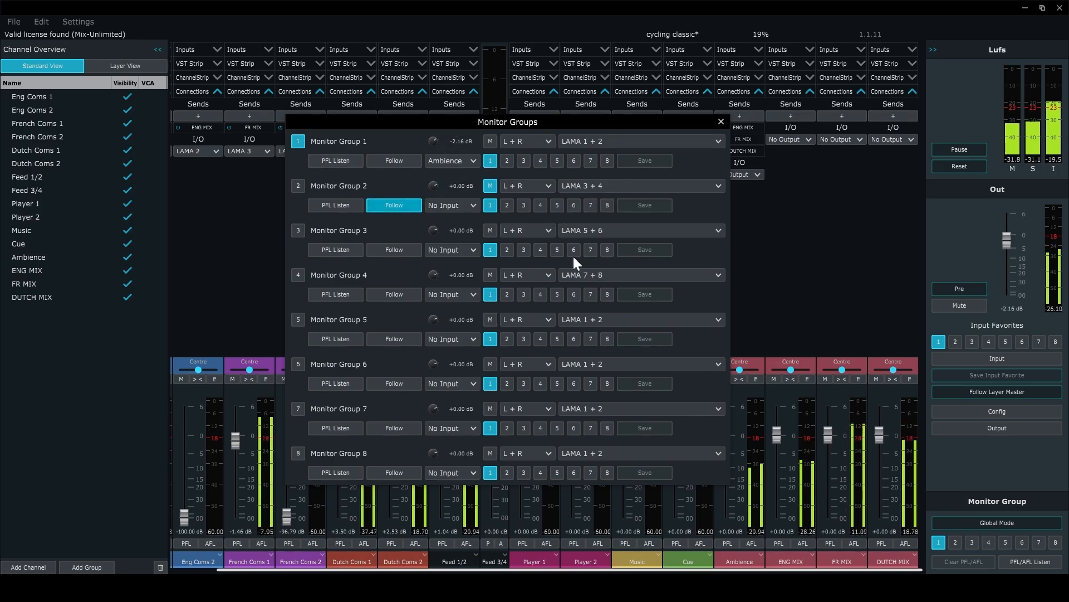
{"action": "left_click", "coordinate": [298, 185]}
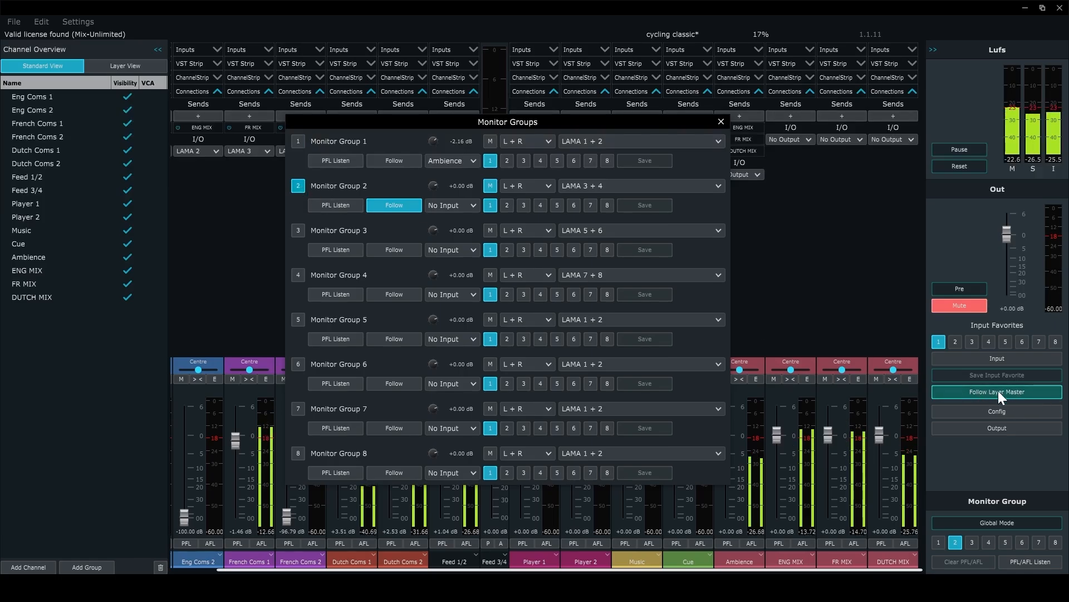
{"action": "left_click", "coordinate": [409, 205]}
{"action": "left_click", "coordinate": [407, 206]}
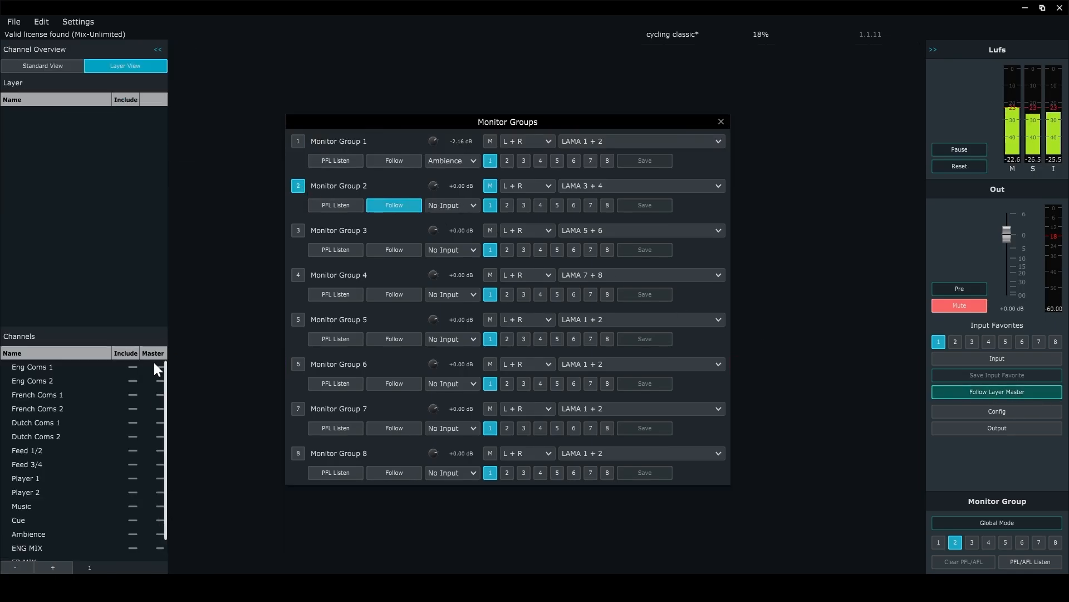
{"action": "left_click", "coordinate": [159, 367]}
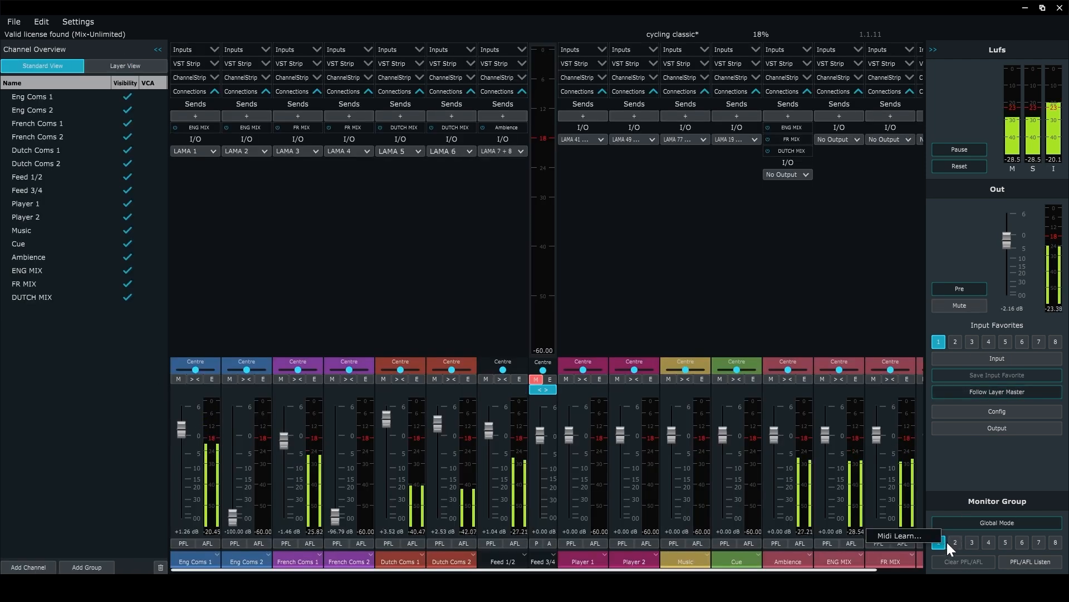
- Use MIDI Learn to map monitor input favorites 1 to 4 to notes A#1, B1, C2 and C#2 on channel 1
{"action": "right_click", "coordinate": [954, 540]}
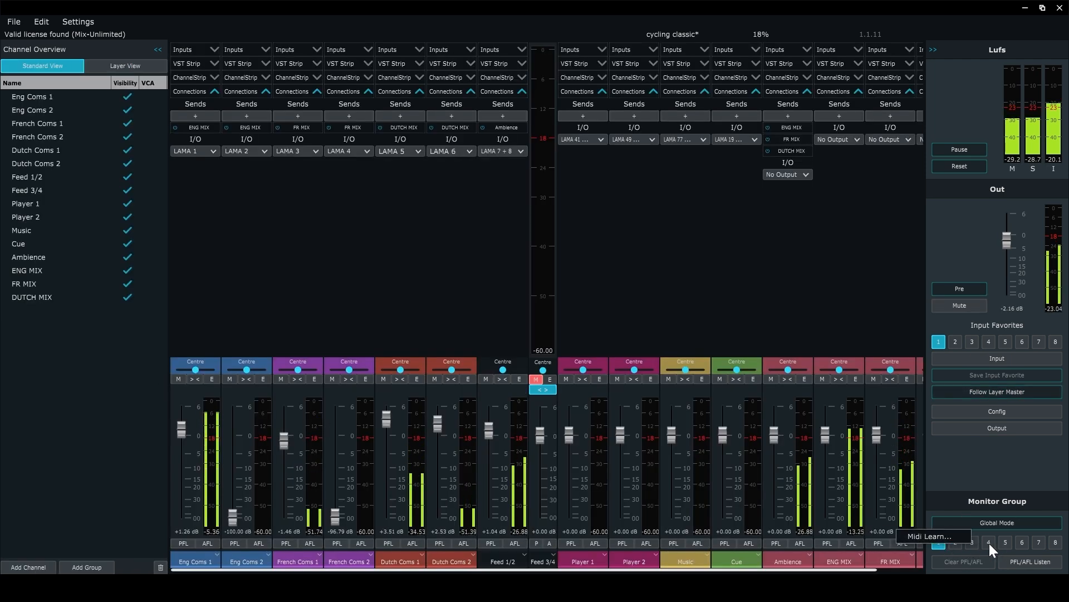
{"action": "left_click", "coordinate": [945, 533]}
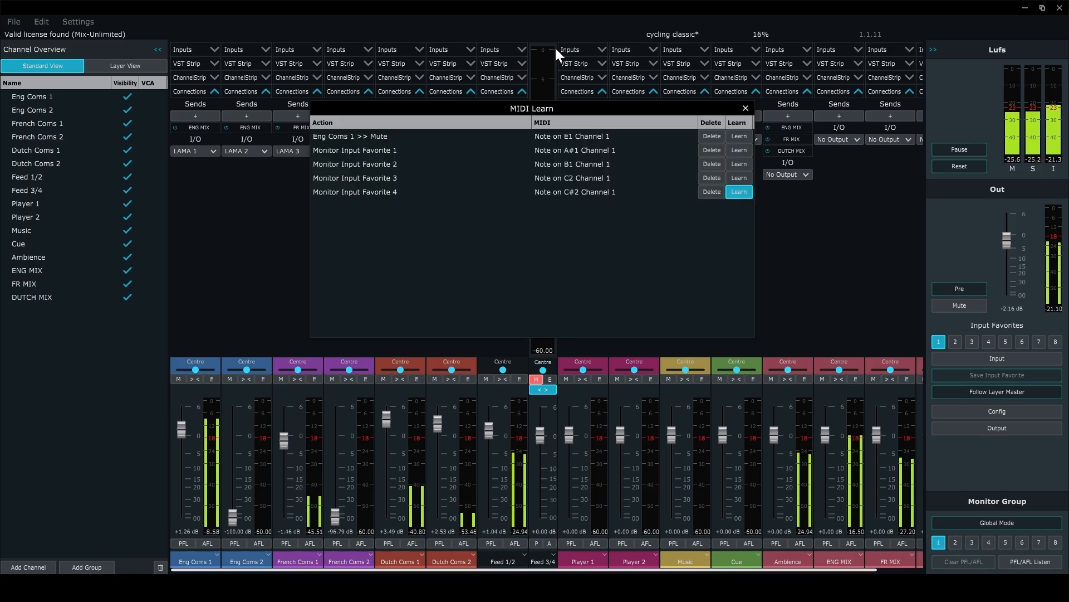
{"action": "left_click", "coordinate": [746, 114]}
- Recall monitor input favorites 2, 3 and 4 in turn, and return through 3 to favorite 2
{"action": "key", "text": "2"}
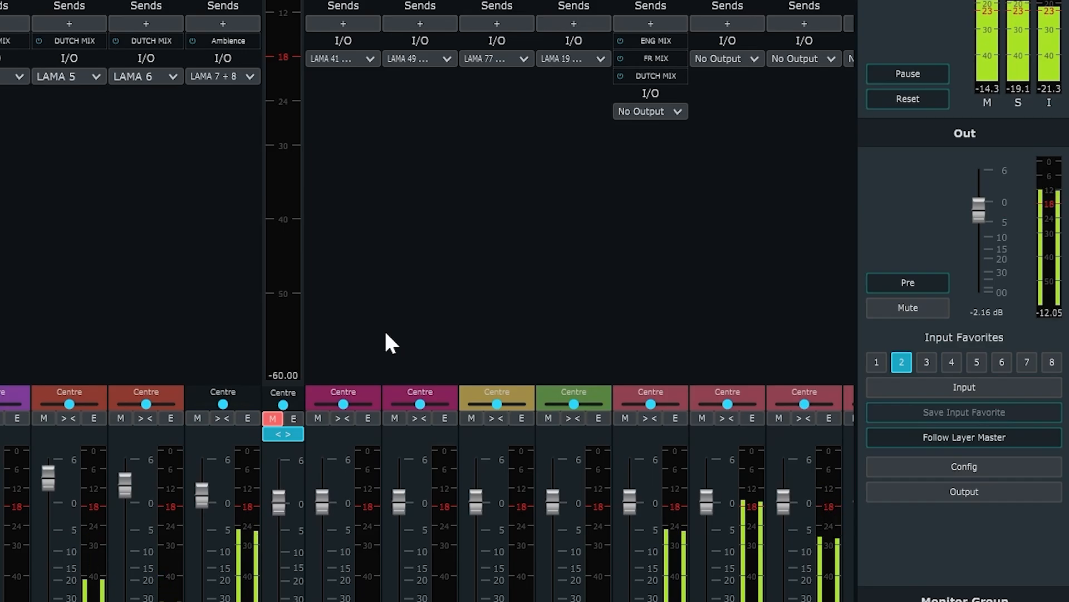
{"action": "key", "text": "3"}
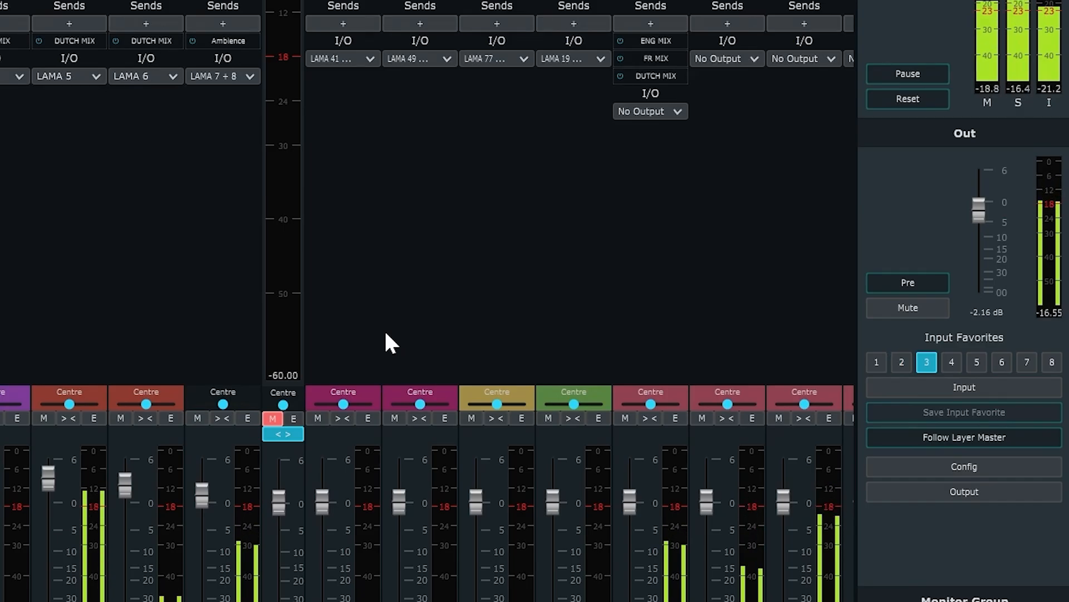
{"action": "key", "text": "4"}
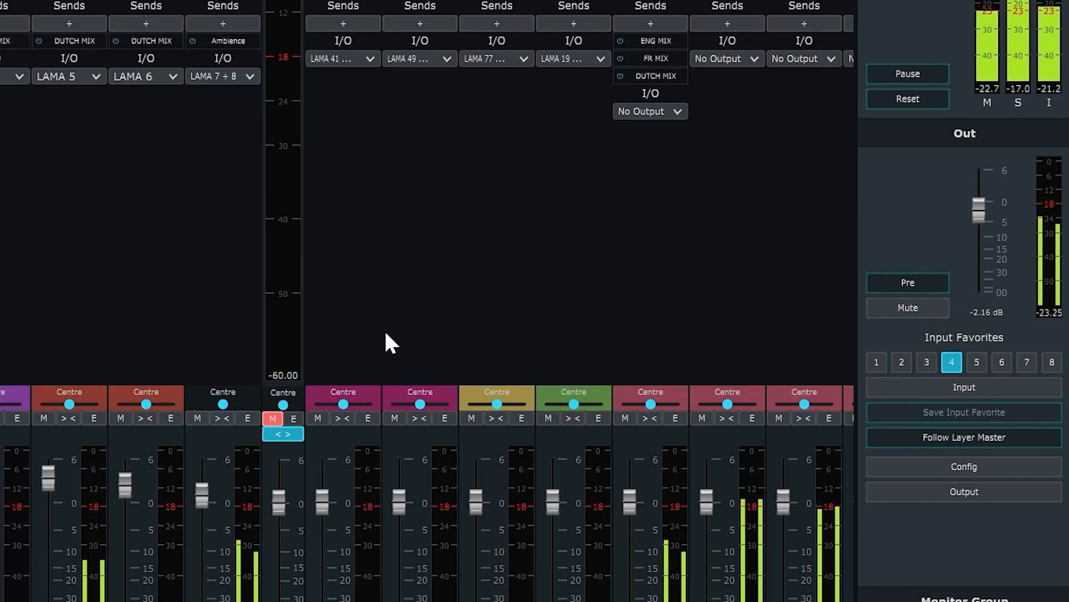
{"action": "key", "text": "5"}
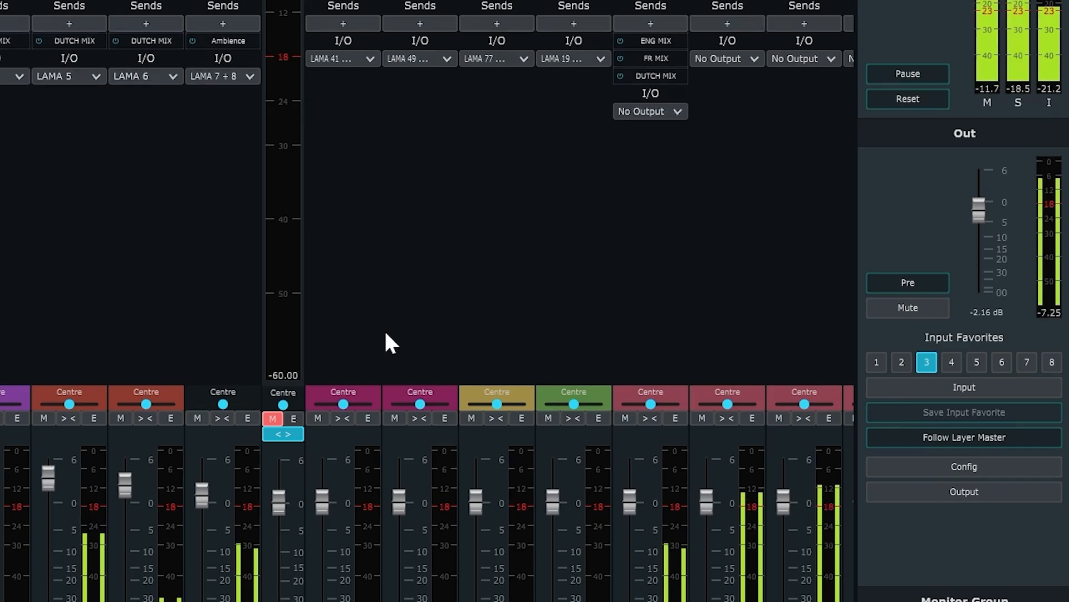
{"action": "key", "text": "1"}
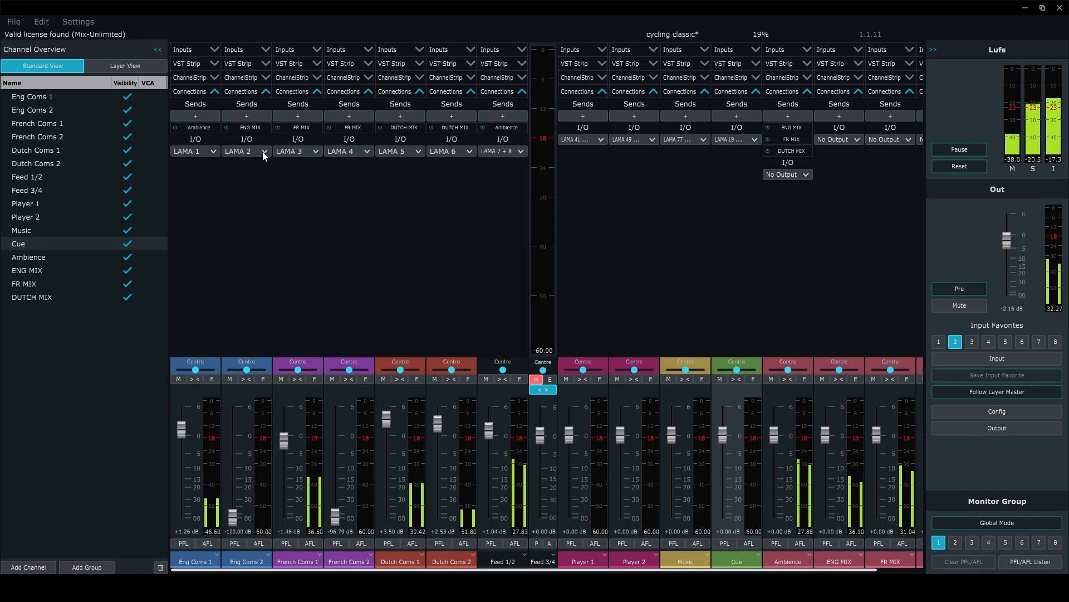
- Open the session's presets and save the current mixer state as a new preset named base
{"action": "left_click", "coordinate": [17, 22]}
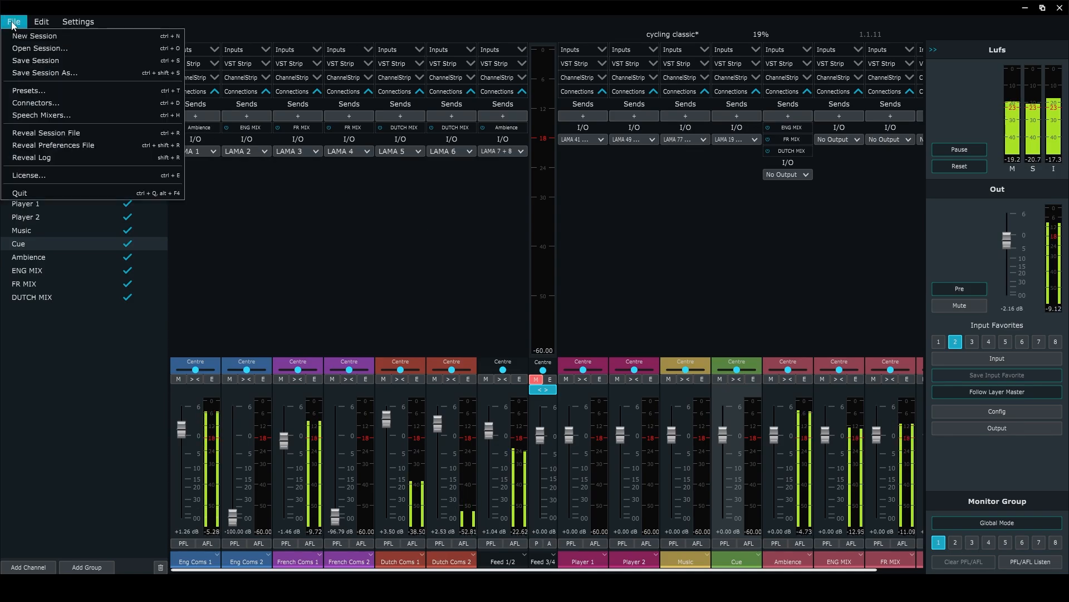
{"action": "left_click", "coordinate": [26, 91]}
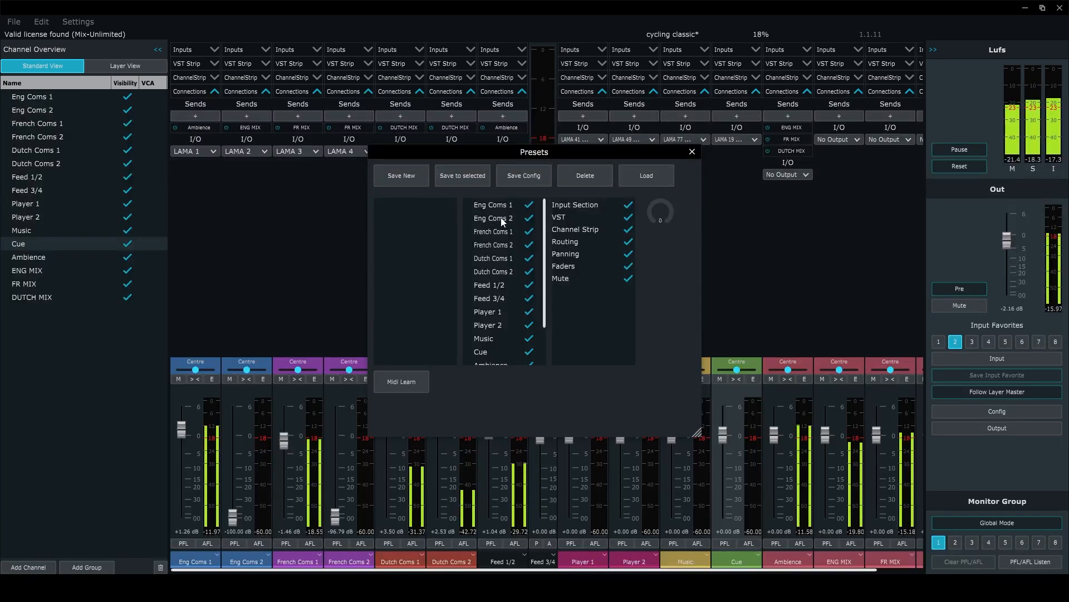
{"action": "scroll", "coordinate": [500, 218], "scroll_direction": "down", "scroll_amount": 3}
{"action": "scroll", "coordinate": [506, 319], "scroll_direction": "up", "scroll_amount": 3}
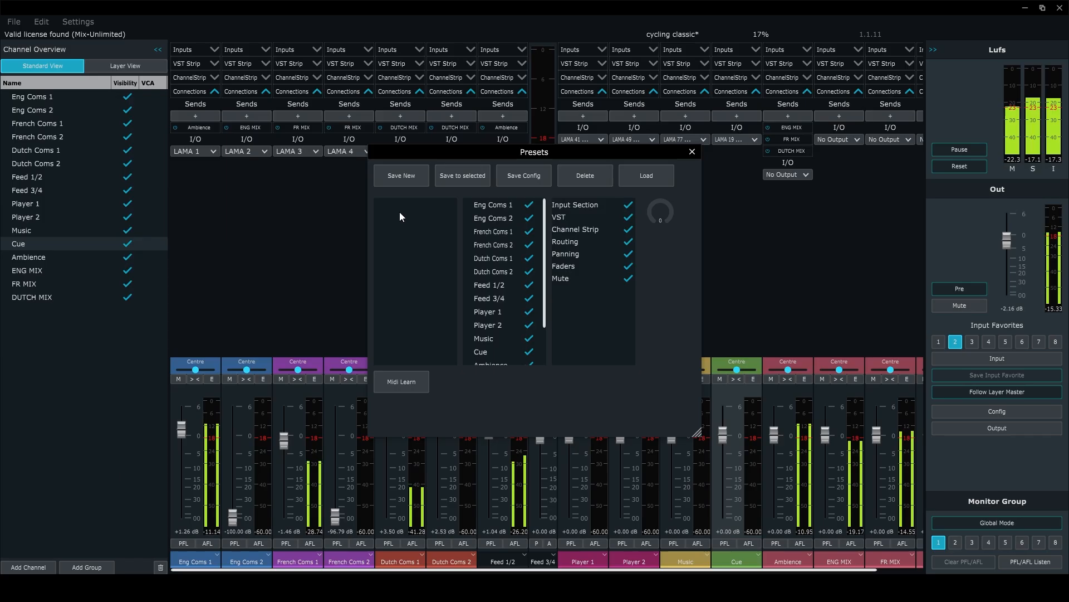
{"action": "left_click", "coordinate": [406, 177]}
{"action": "type", "text": "base"}
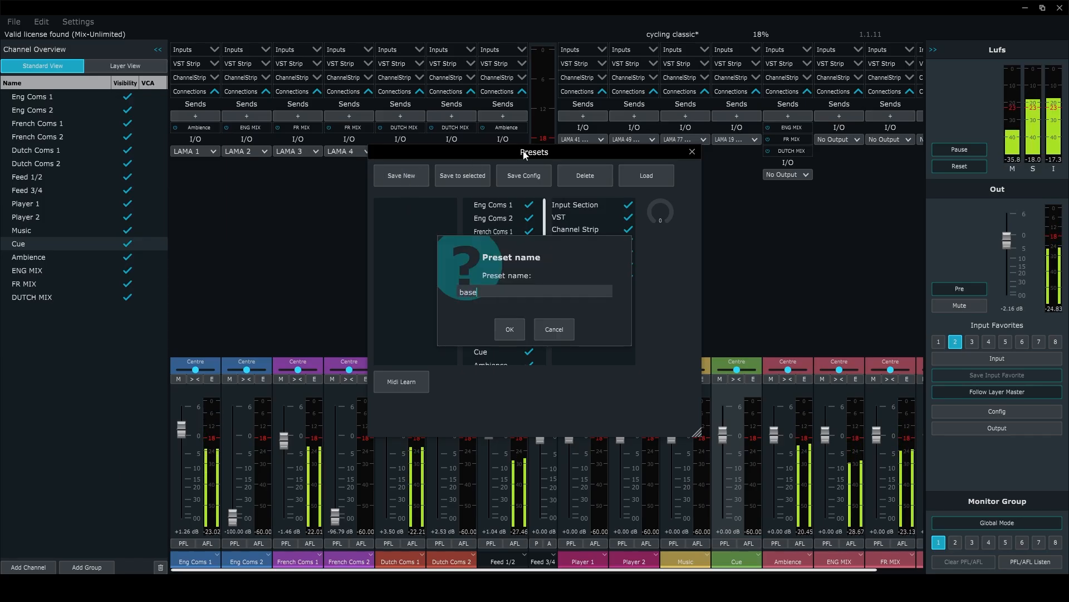
{"action": "left_click", "coordinate": [510, 332]}
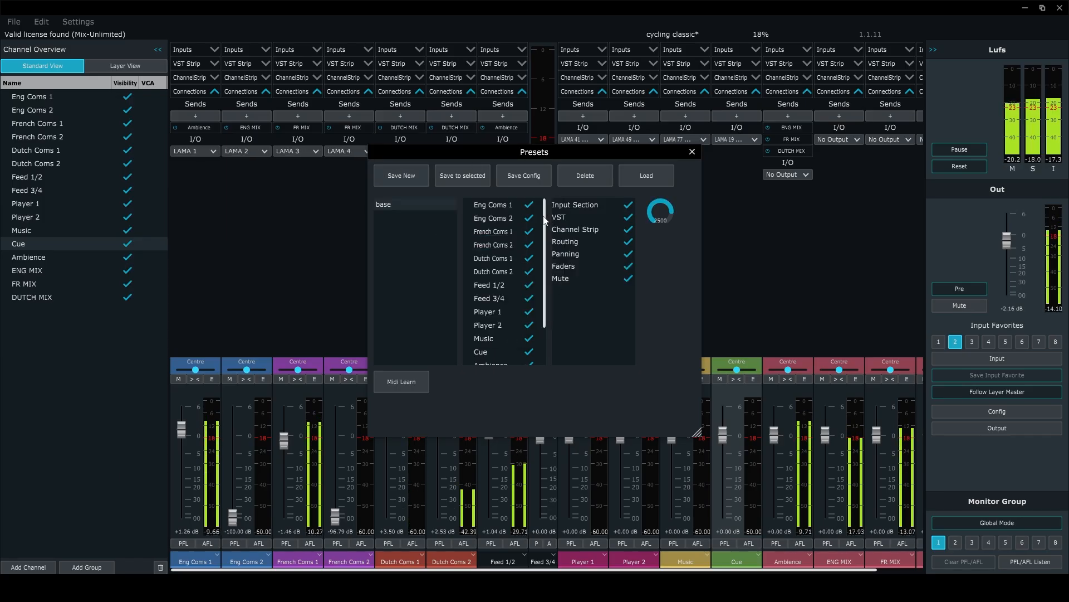
- Save a second new preset named no mute coms
{"action": "scroll", "coordinate": [543, 216], "scroll_direction": "down", "scroll_amount": 2}
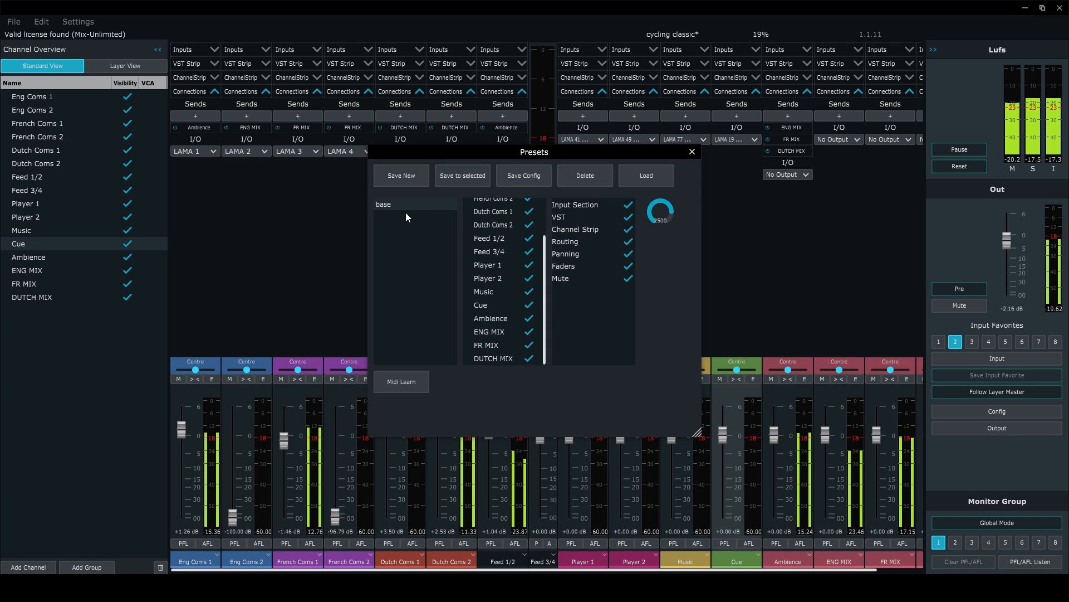
{"action": "left_click", "coordinate": [409, 177]}
{"action": "type", "text": "noi"}
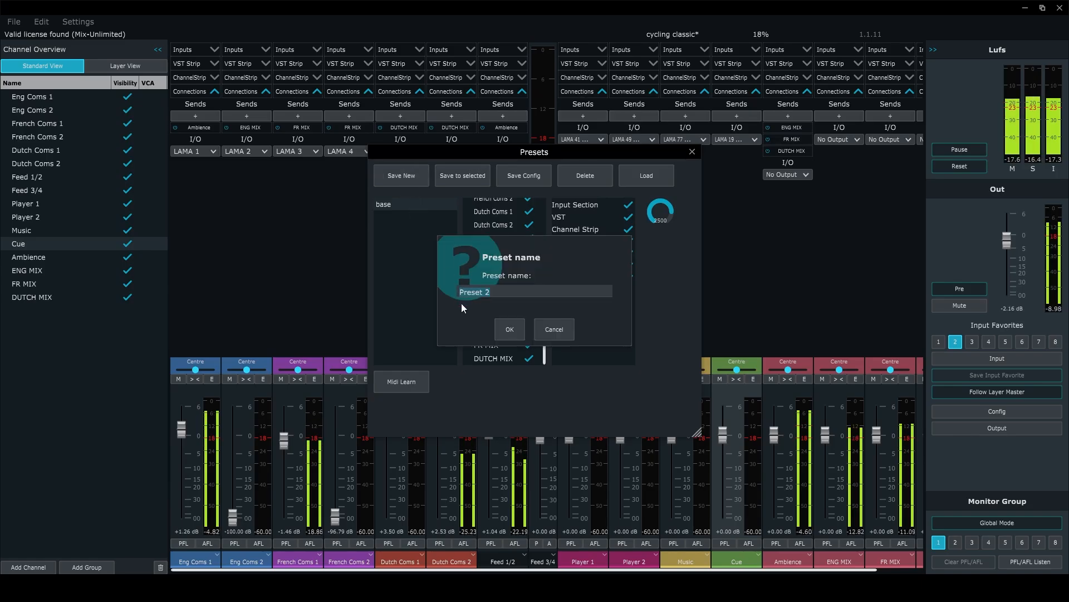
{"action": "key", "text": "BackSpace"}
{"action": "type", "text": "mute"}
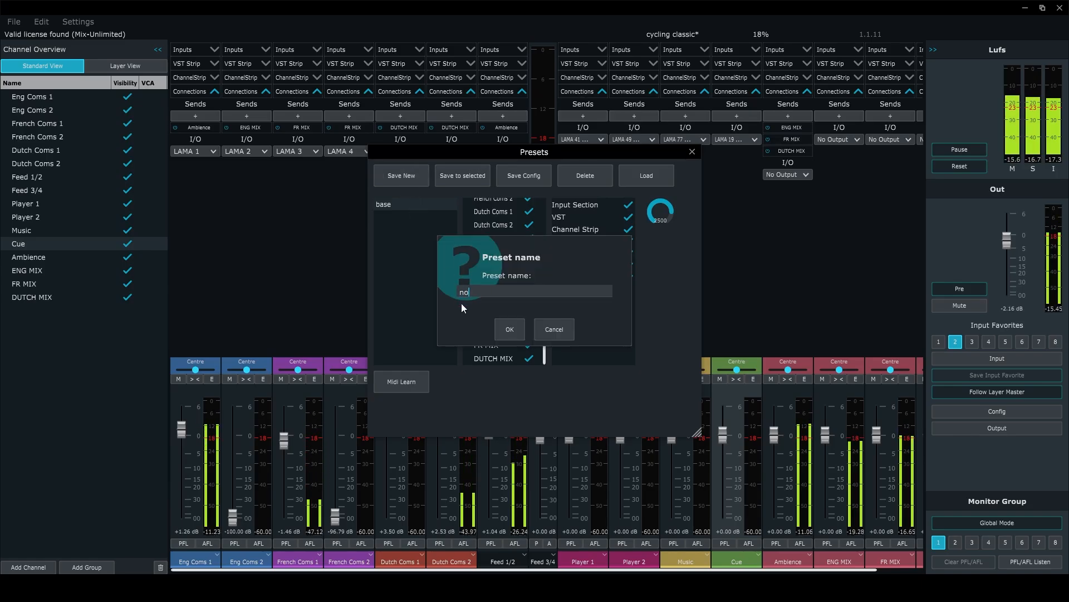
{"action": "type", "text": " coms"}
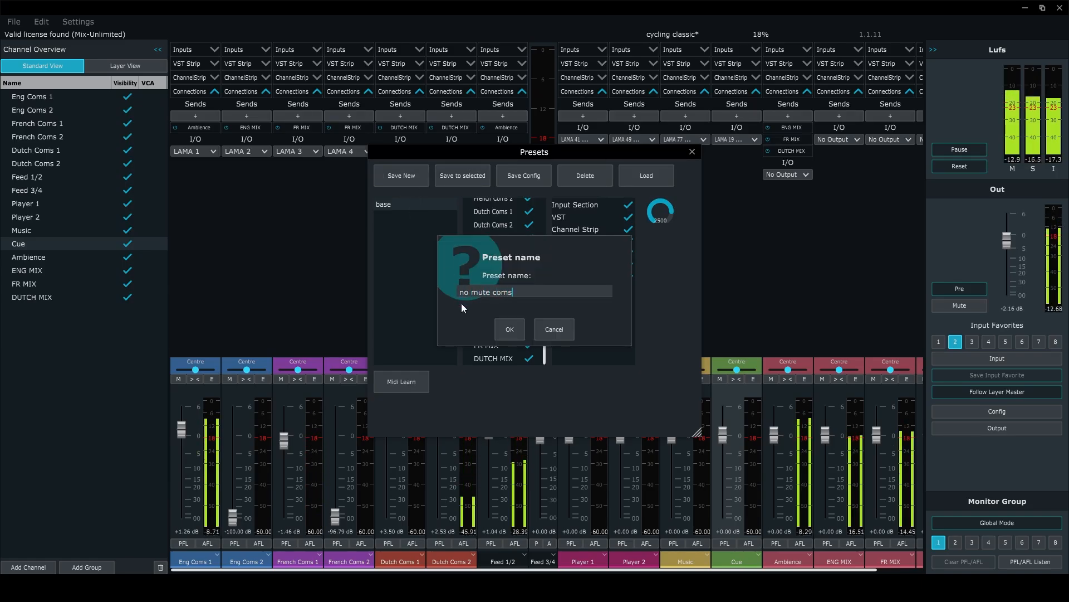
{"action": "left_click", "coordinate": [509, 329]}
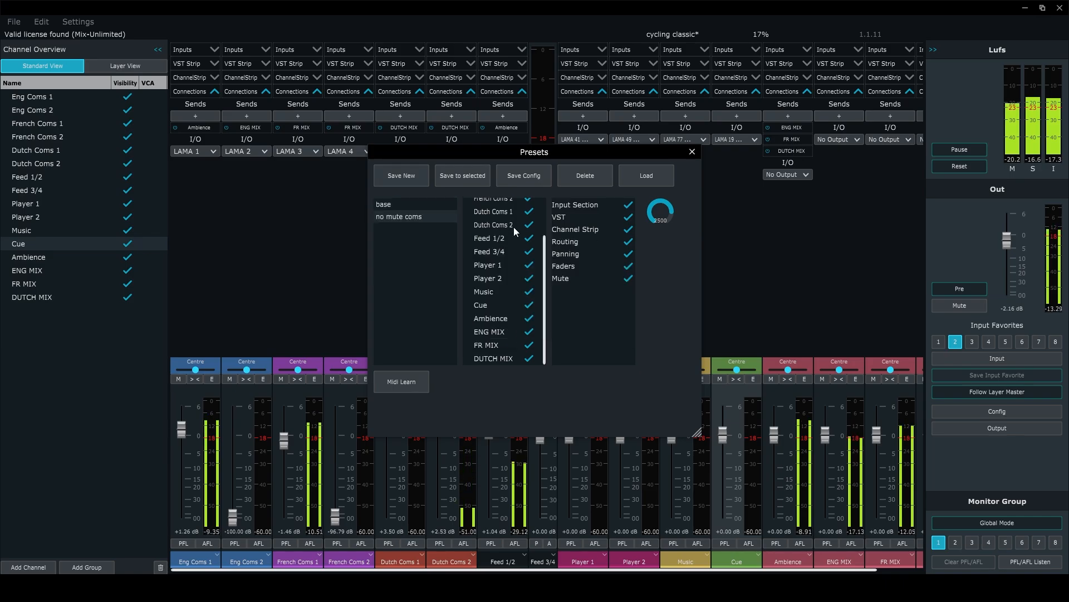
- Exclude every channel from Feed 1/2 to DUTCH MIX from the no mute coms preset, keeping only the Coms channels
{"action": "left_click", "coordinate": [530, 344]}
{"action": "left_click", "coordinate": [529, 331]}
{"action": "left_click", "coordinate": [530, 318]}
{"action": "left_click", "coordinate": [529, 304]}
{"action": "left_click", "coordinate": [529, 291]}
{"action": "left_click", "coordinate": [529, 278]}
{"action": "left_click", "coordinate": [529, 265]}
{"action": "left_click", "coordinate": [529, 251]}
- Exclude every section except Mute from the no mute coms preset and set its dial to 0
{"action": "left_click", "coordinate": [628, 205]}
{"action": "left_click", "coordinate": [629, 217]}
{"action": "left_click", "coordinate": [629, 229]}
{"action": "left_click", "coordinate": [628, 241]}
{"action": "left_click", "coordinate": [628, 253]}
{"action": "left_click", "coordinate": [628, 266]}
{"action": "scroll", "coordinate": [658, 217], "scroll_direction": "down", "scroll_amount": 3}
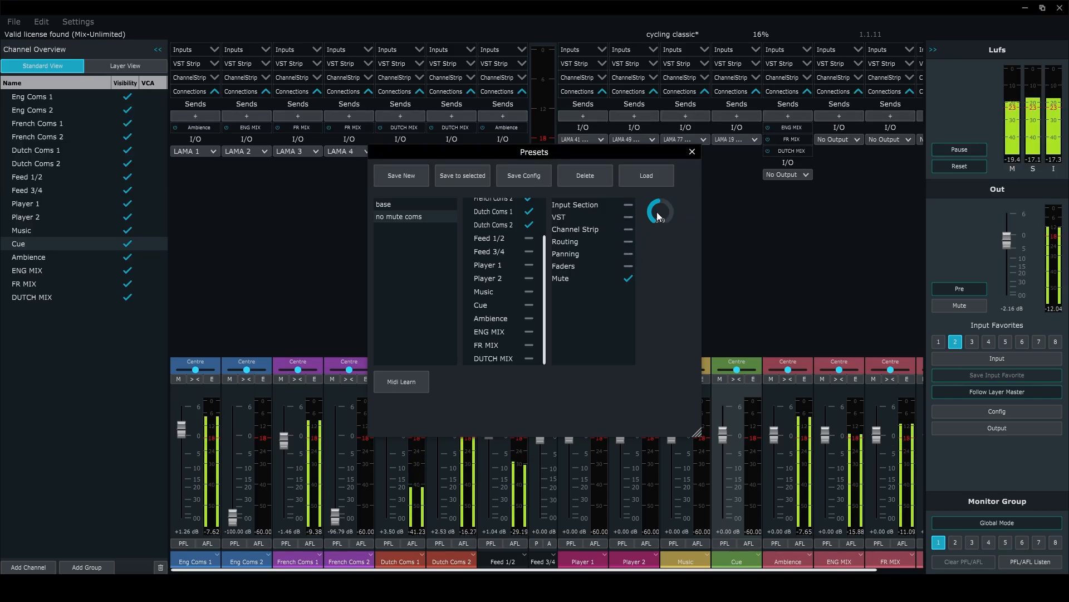
{"action": "scroll", "coordinate": [657, 213], "scroll_direction": "down", "scroll_amount": 2}
{"action": "scroll", "coordinate": [521, 253], "scroll_direction": "up", "scroll_amount": 2}
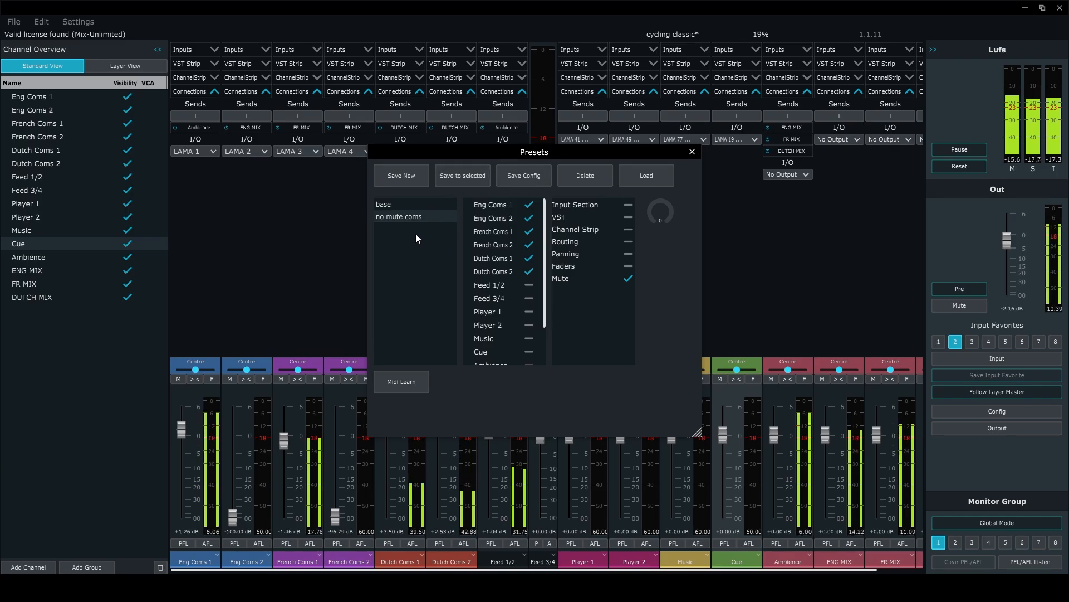
- Move the Presets window clear of the Coms strips and mute all six English, French and Dutch Coms channels
{"action": "left_click_drag", "start_coordinate": [444, 154], "coordinate": [607, 105]}
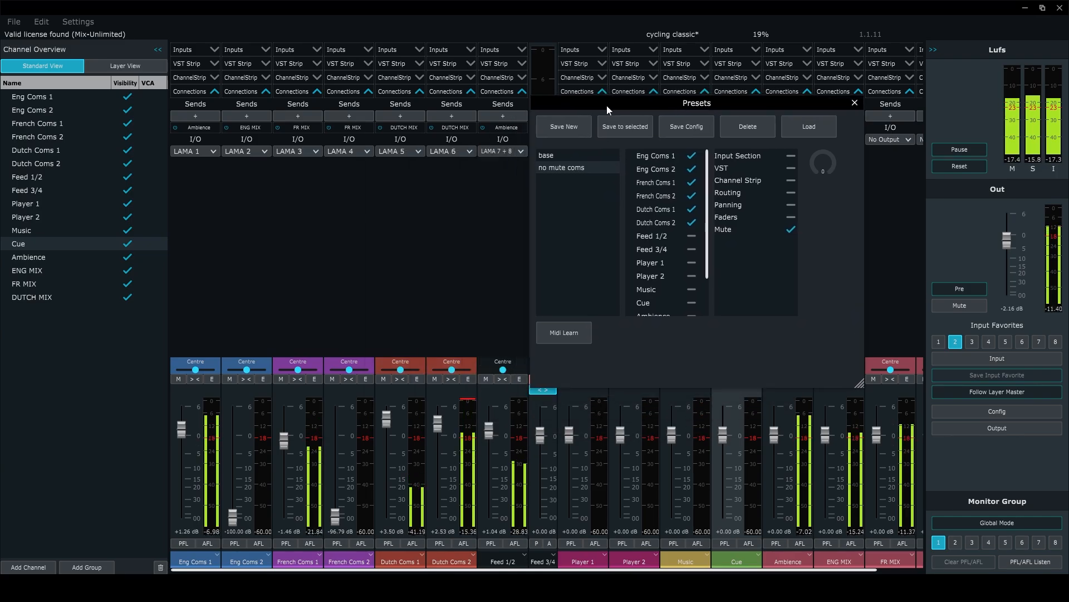
{"action": "left_click", "coordinate": [383, 379]}
{"action": "left_click", "coordinate": [281, 379]}
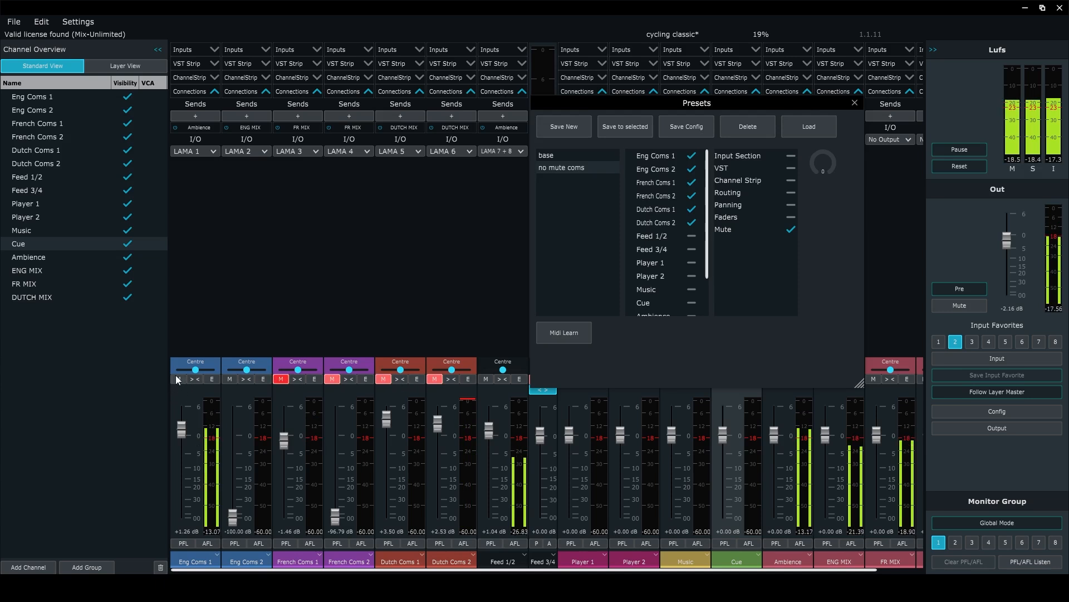
{"action": "left_click", "coordinate": [178, 378]}
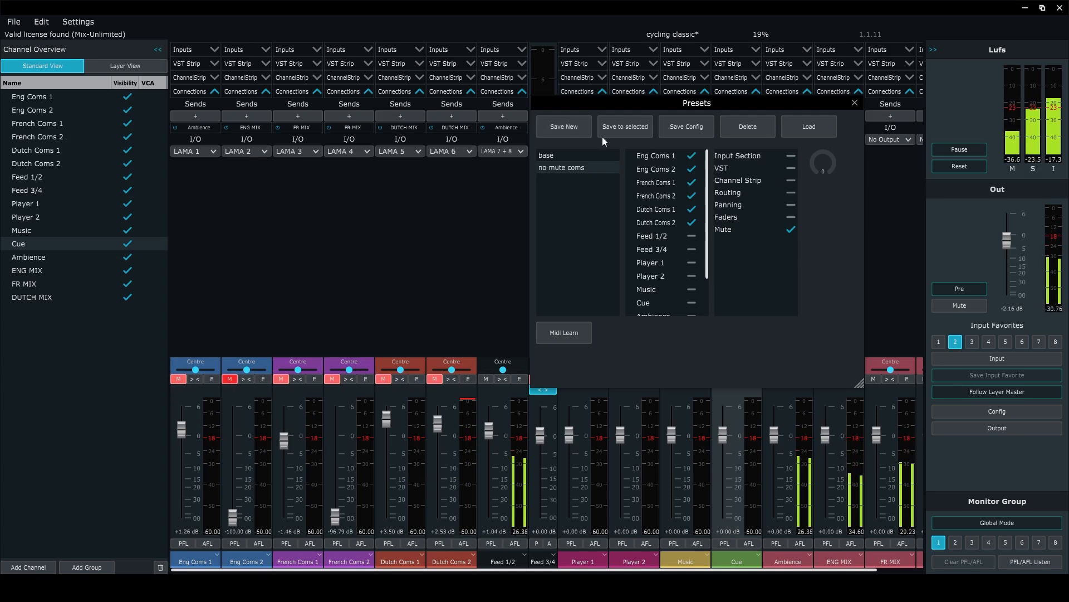
- Save the muted state as a new preset named mute all coms and set its dial to 0
{"action": "left_click", "coordinate": [569, 126]}
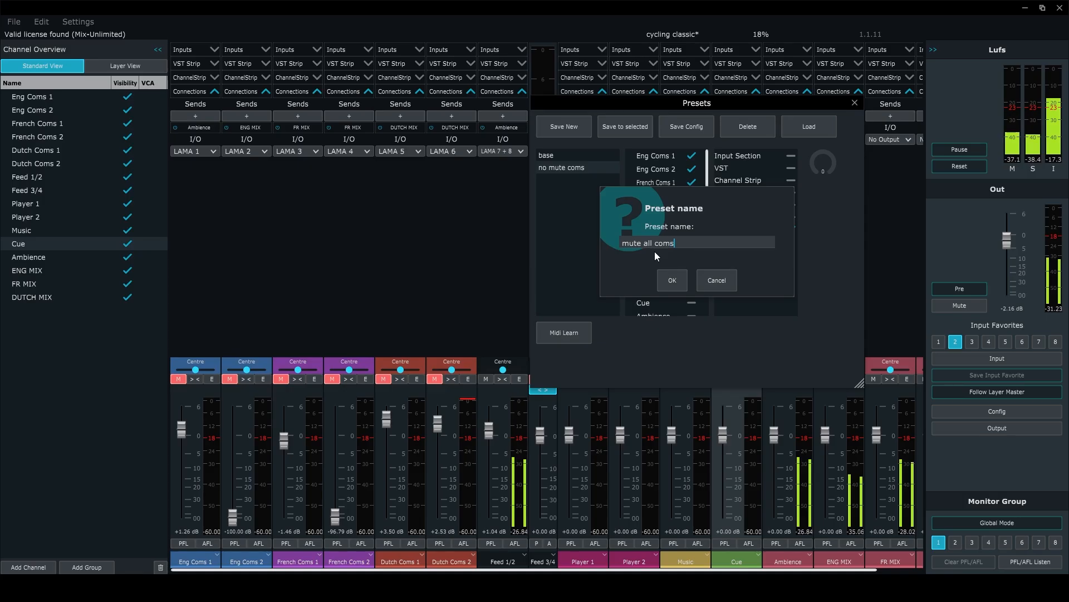
{"action": "left_click", "coordinate": [673, 283]}
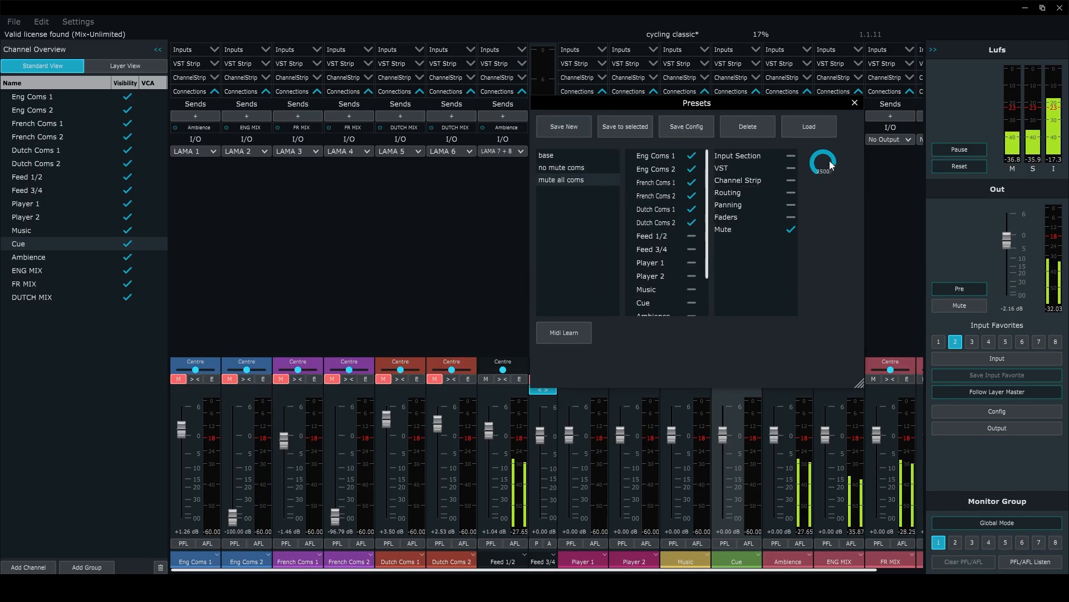
{"action": "scroll", "coordinate": [827, 165], "scroll_direction": "down", "scroll_amount": 8}
- Load the no mute coms preset, followed by the mute all coms preset
{"action": "left_click", "coordinate": [573, 166]}
{"action": "left_click", "coordinate": [819, 128]}
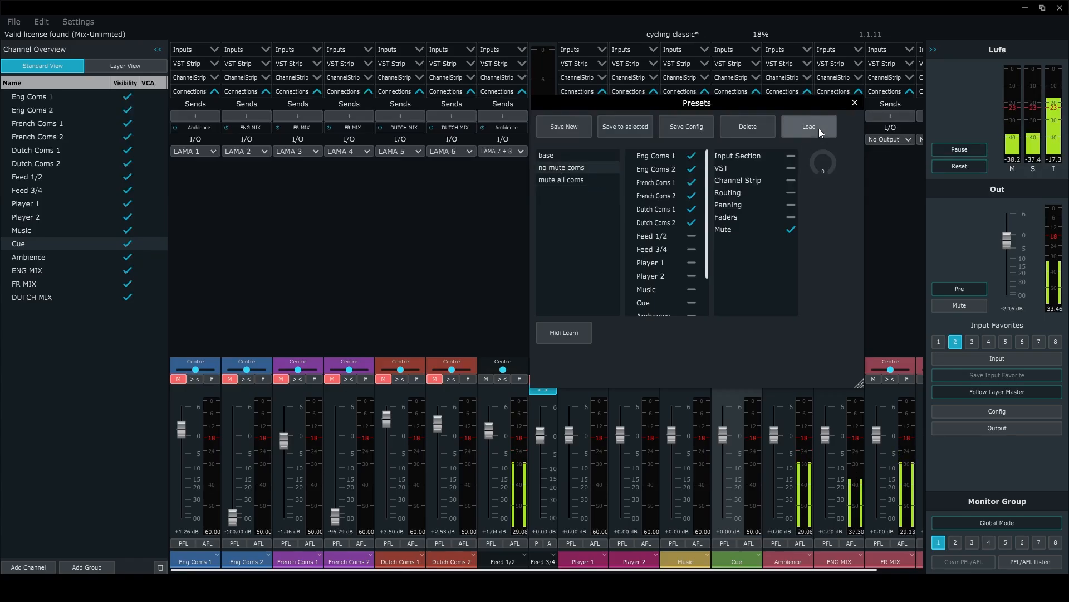
{"action": "left_click", "coordinate": [579, 179]}
{"action": "left_click", "coordinate": [814, 128]}
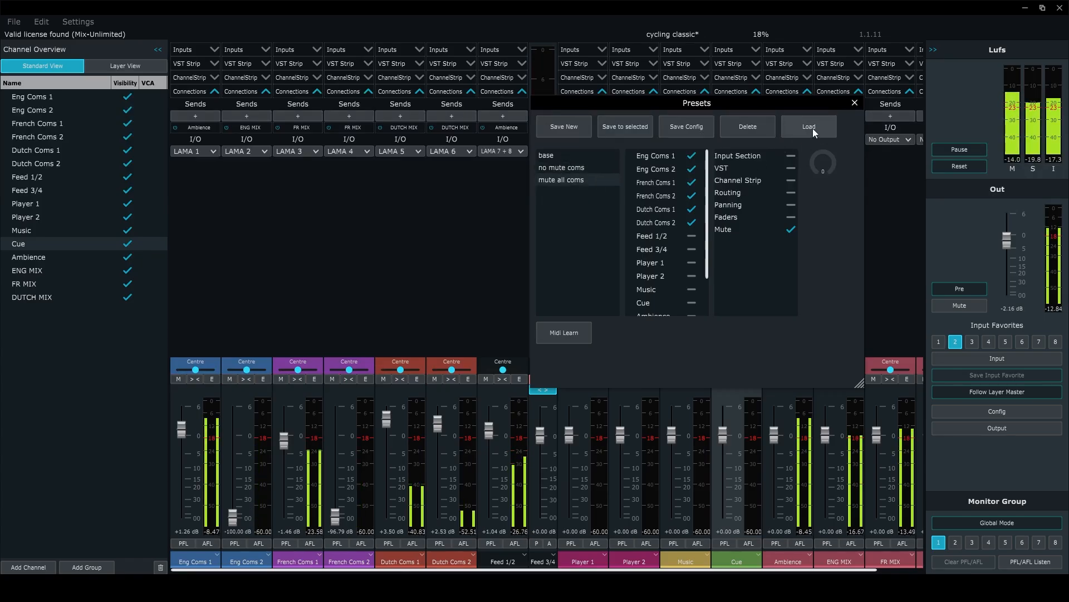
- Load the no mute coms preset
{"action": "left_click", "coordinate": [579, 166]}
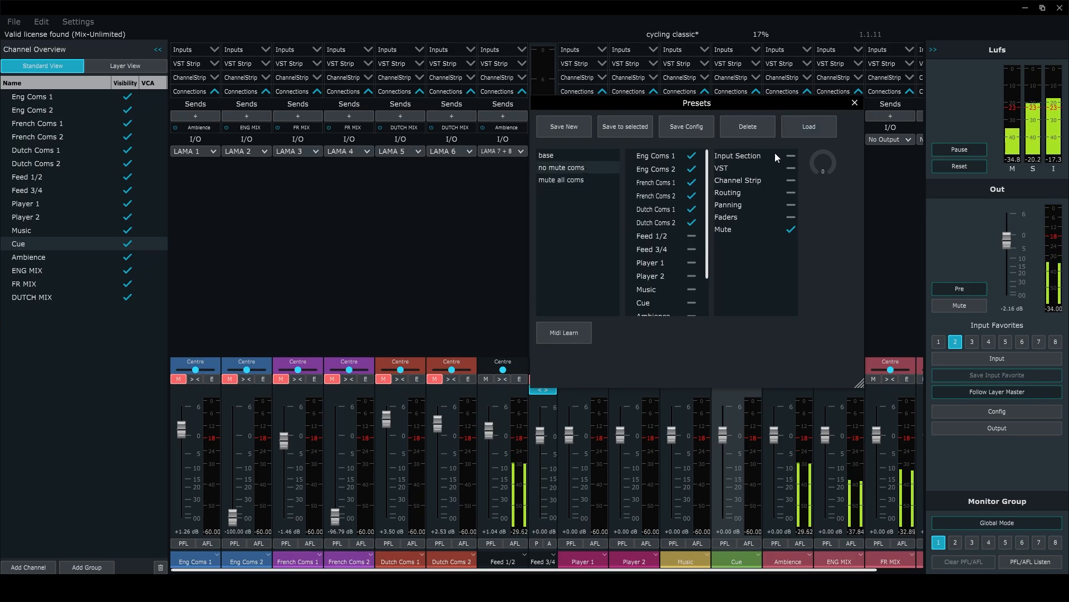
{"action": "left_click", "coordinate": [810, 128]}
- Lower the Dutch Coms 1, French Coms 1, Eng Coms 1 and Feed 1/2 faders to about -30 dB, and load the base preset
{"action": "left_click_drag", "start_coordinate": [387, 419], "coordinate": [386, 522]}
{"action": "left_click_drag", "start_coordinate": [286, 439], "coordinate": [284, 503]}
{"action": "left_click_drag", "start_coordinate": [182, 430], "coordinate": [182, 502]}
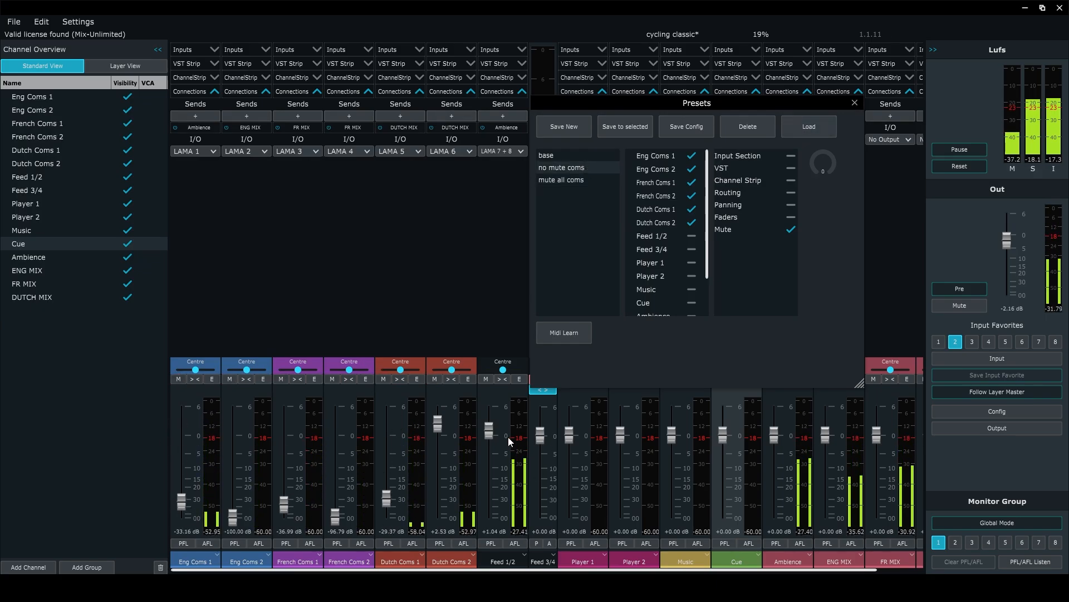
{"action": "left_click_drag", "start_coordinate": [489, 431], "coordinate": [497, 516]}
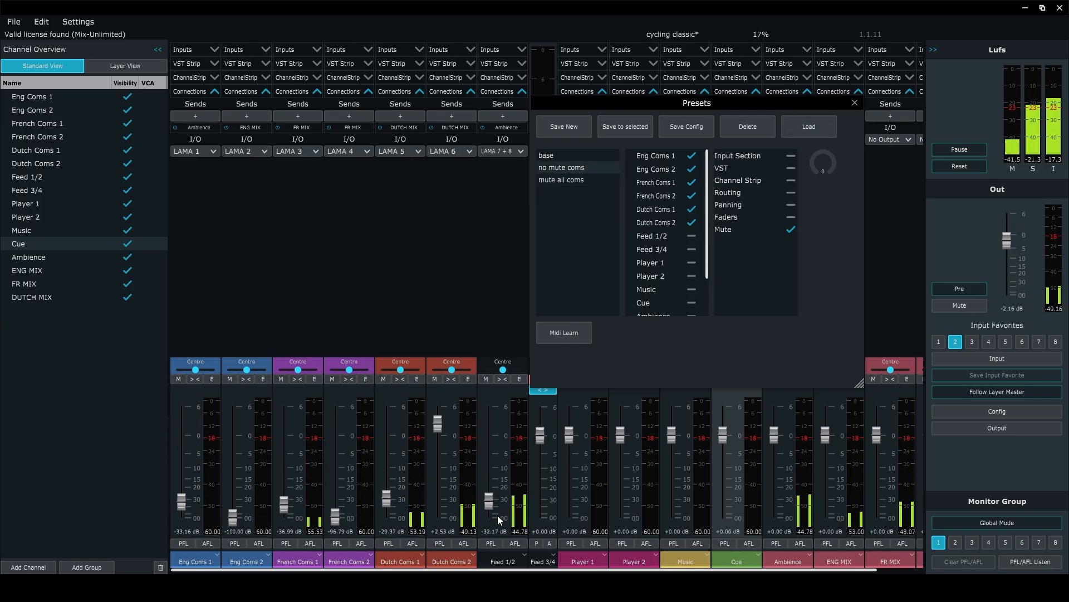
{"action": "left_click", "coordinate": [561, 154]}
{"action": "left_click", "coordinate": [826, 126]}
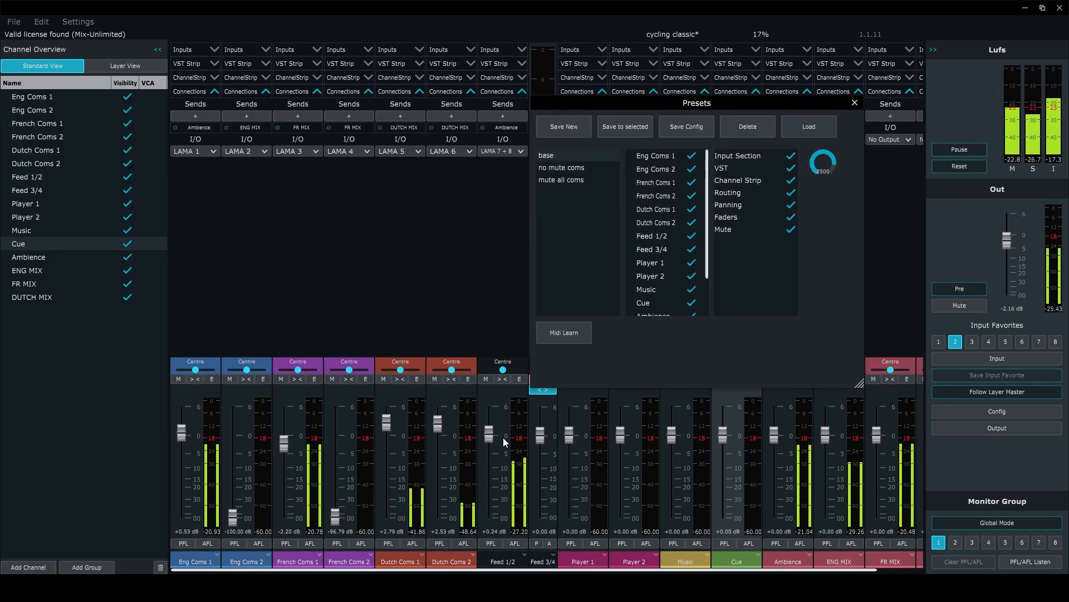
- Assign MIDI Note on E1 Channel 1 to the no mute coms preset with MIDI Learn
{"action": "left_click", "coordinate": [583, 167]}
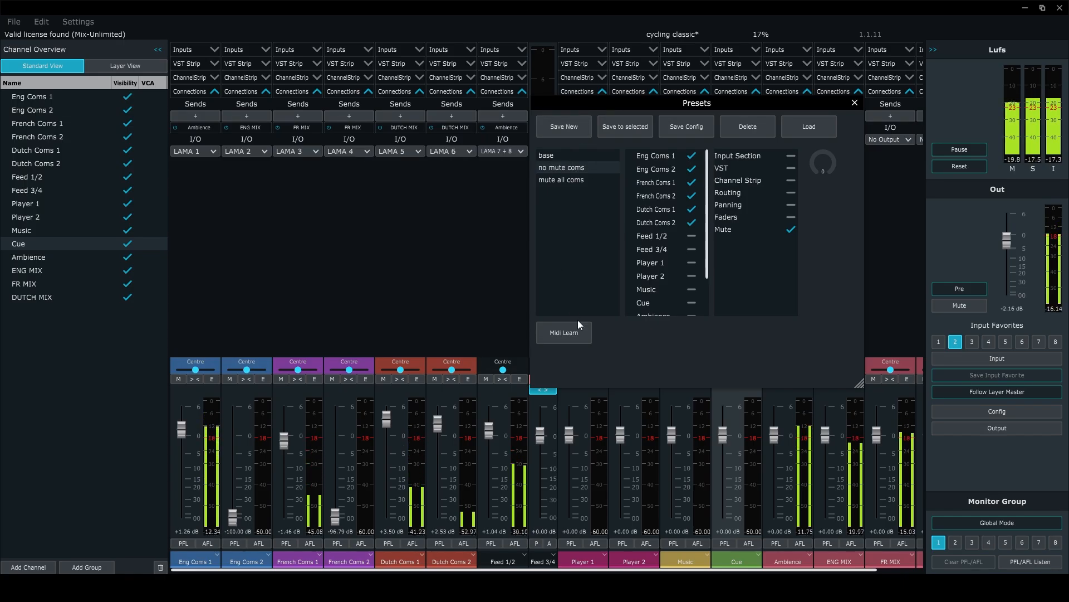
{"action": "left_click", "coordinate": [575, 336]}
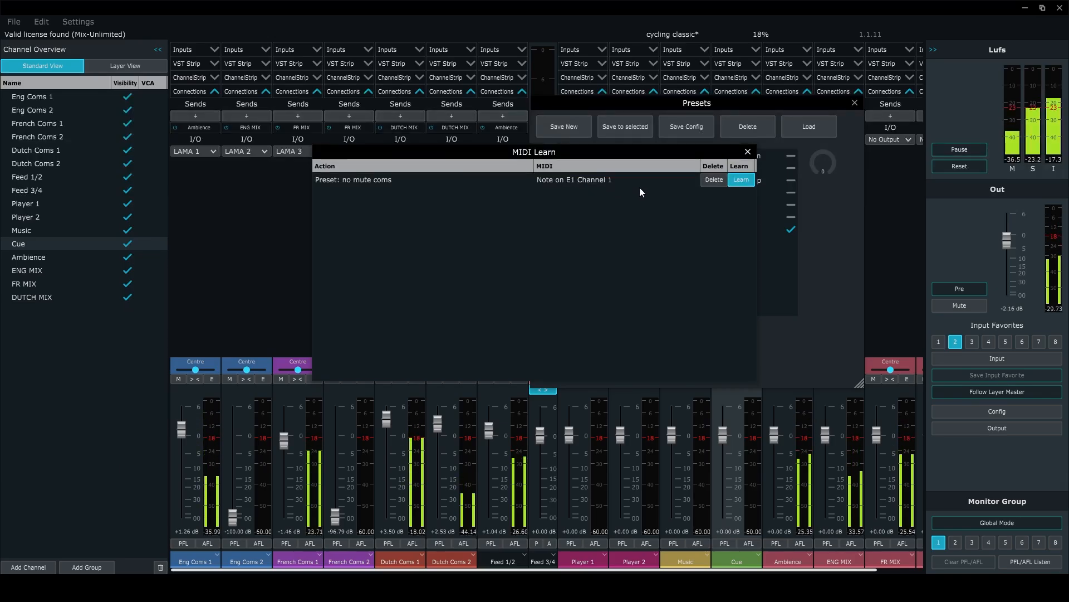
{"action": "left_click", "coordinate": [747, 151]}
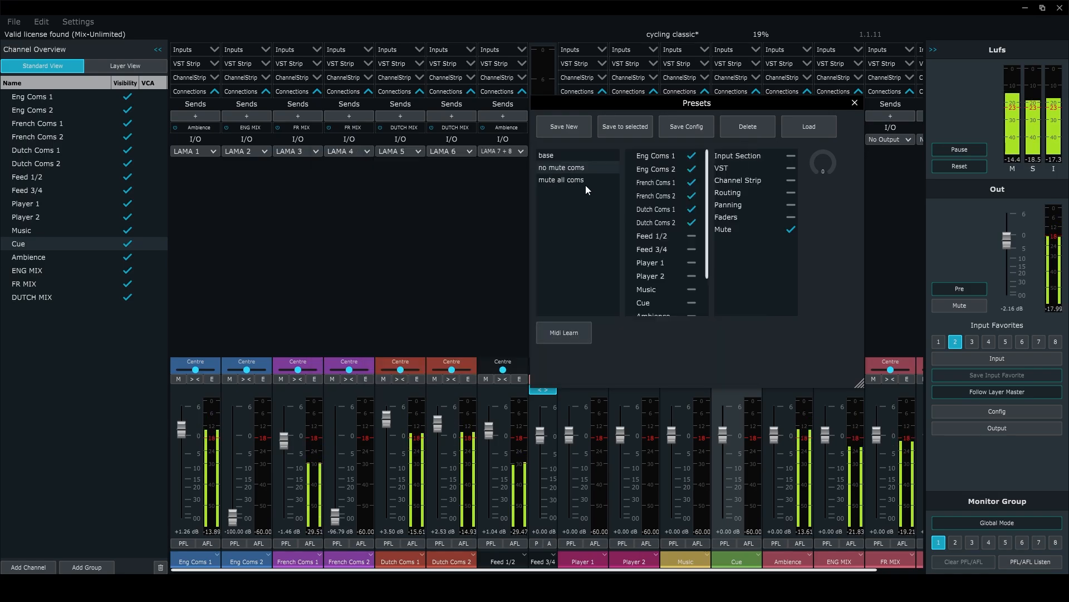
- Start MIDI Learn for the mute all coms preset and close the MIDI Learn window
{"action": "left_click", "coordinate": [583, 180]}
{"action": "left_click", "coordinate": [564, 332]}
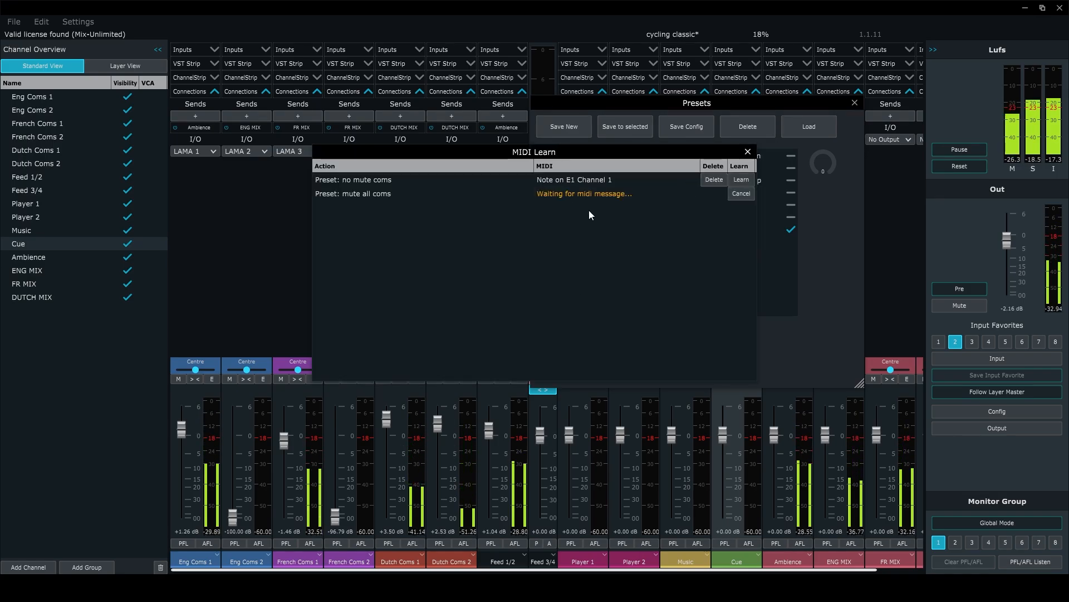
{"action": "left_click", "coordinate": [748, 152]}
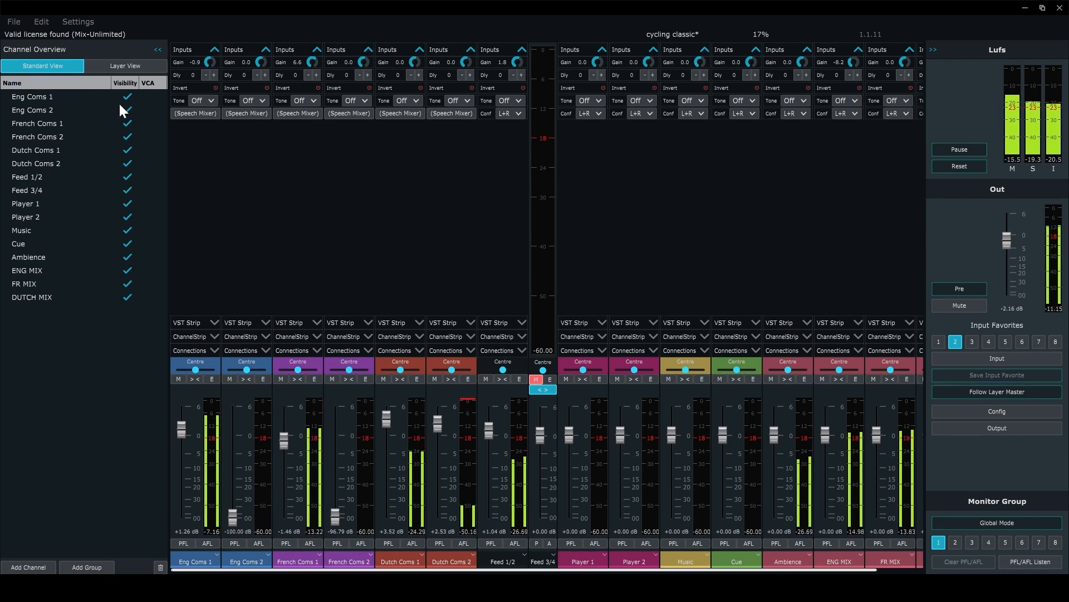
- Create a new speech mixer and close the Speech Mixers window
{"action": "left_click", "coordinate": [14, 22]}
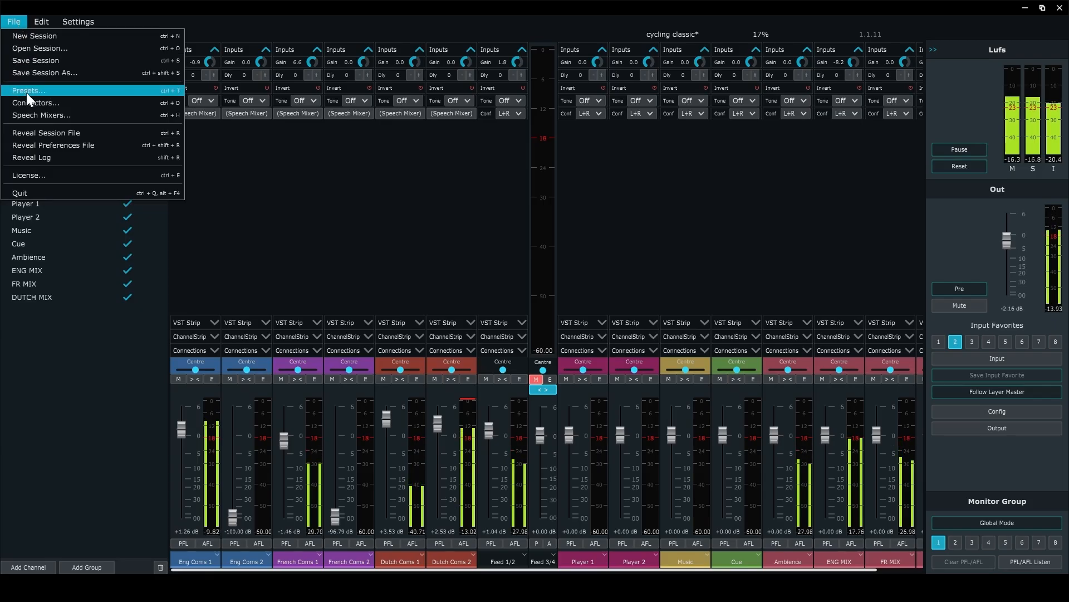
{"action": "left_click", "coordinate": [43, 115]}
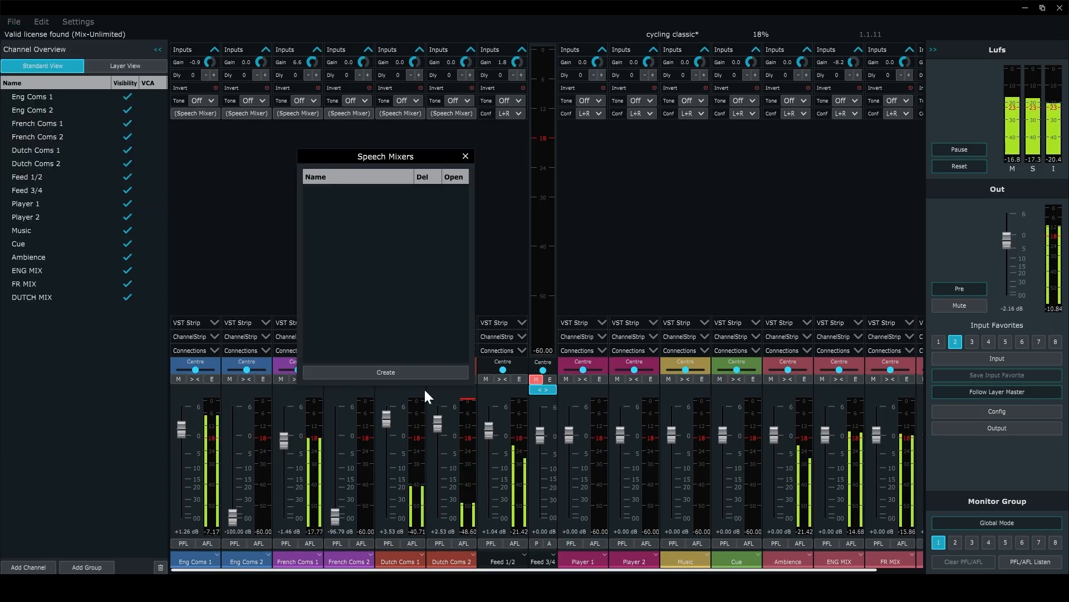
{"action": "left_click", "coordinate": [383, 373]}
{"action": "left_click", "coordinate": [465, 157]}
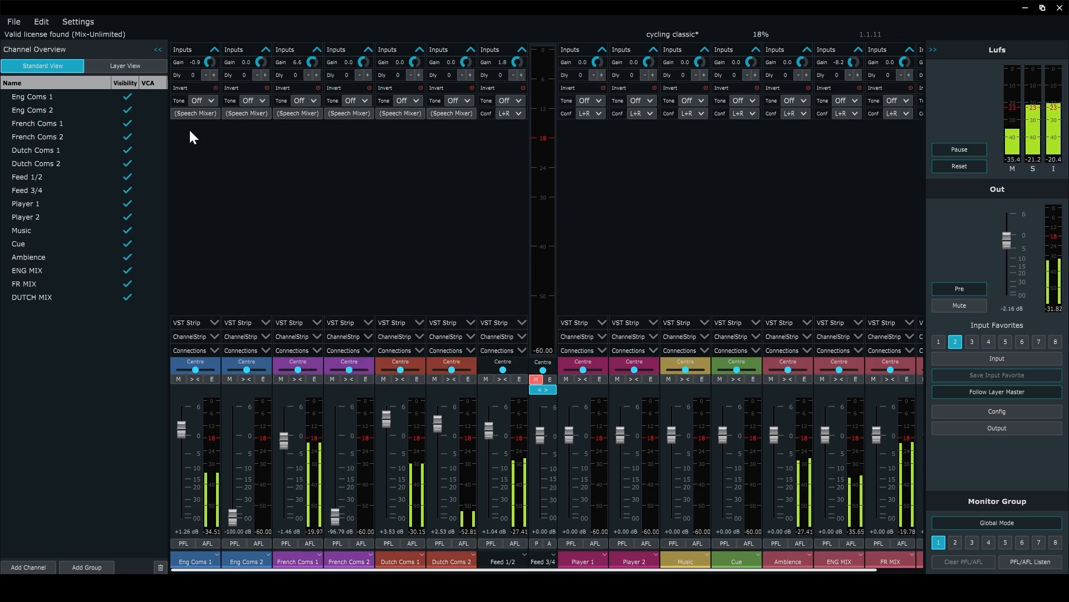
- Assign Eng Coms 1 and 2, French Coms 1 and 2, and Dutch Coms 1 to Speech Mixer 1 channels 1 through 5
{"action": "left_click", "coordinate": [189, 113]}
{"action": "left_click", "coordinate": [300, 119]}
{"action": "left_click", "coordinate": [247, 113]}
{"action": "left_click", "coordinate": [362, 132]}
{"action": "left_click", "coordinate": [298, 113]}
{"action": "mouse_move", "coordinate": [382, 119]}
{"action": "left_click", "coordinate": [421, 143]}
{"action": "left_click", "coordinate": [349, 113]}
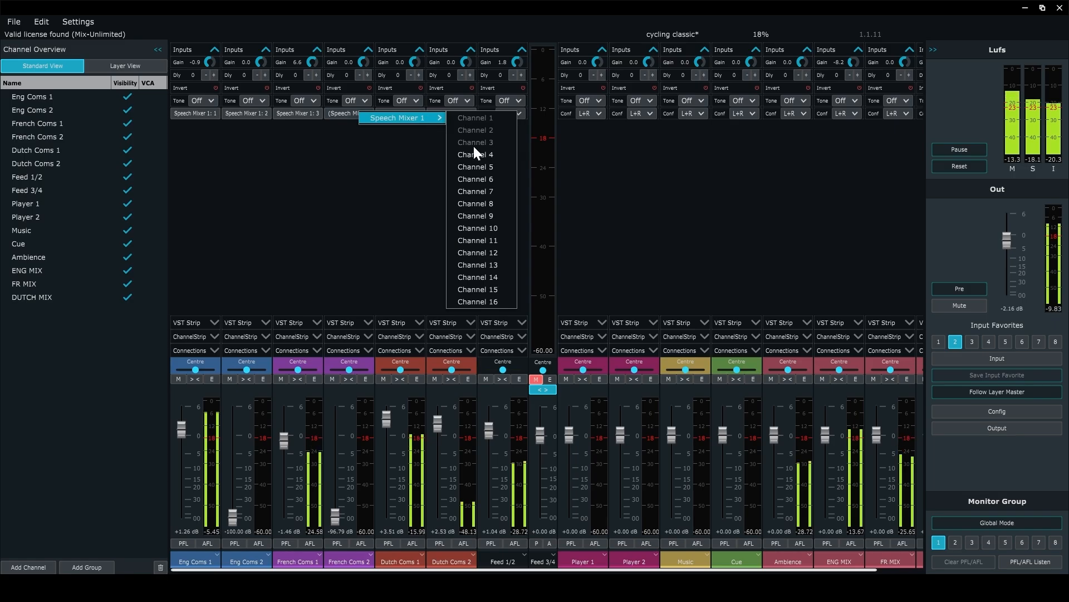
{"action": "left_click", "coordinate": [474, 156]}
{"action": "left_click", "coordinate": [400, 113]}
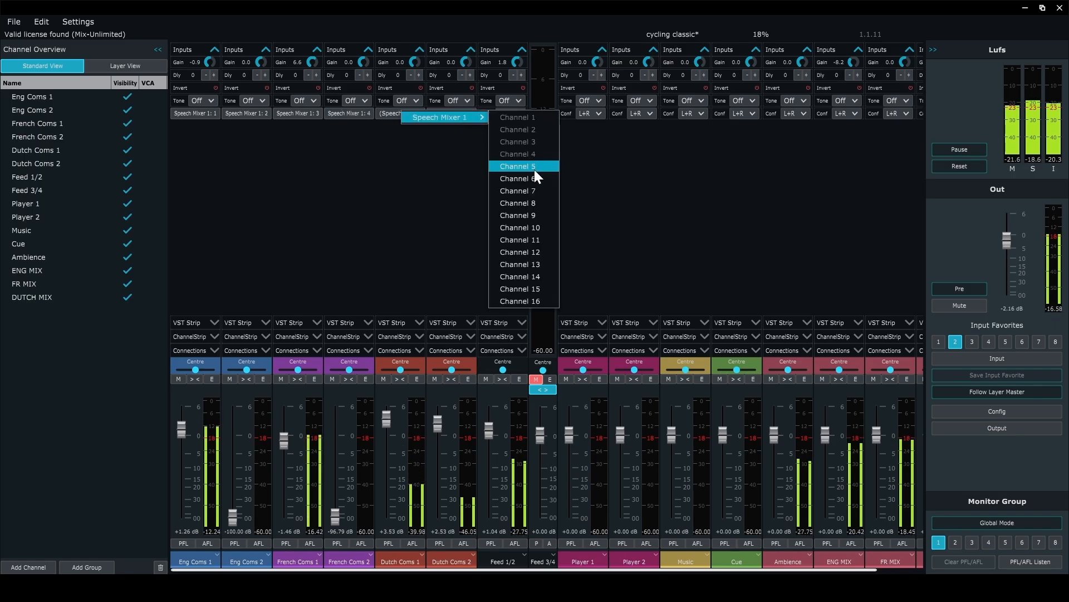
{"action": "left_click", "coordinate": [533, 170]}
- Open Speech Mixer 1, set its Host to 3 and Dialog Target to -8.80, and enable leveling
{"action": "left_click", "coordinate": [400, 144]}
{"action": "left_click_drag", "start_coordinate": [389, 148], "coordinate": [614, 208]}
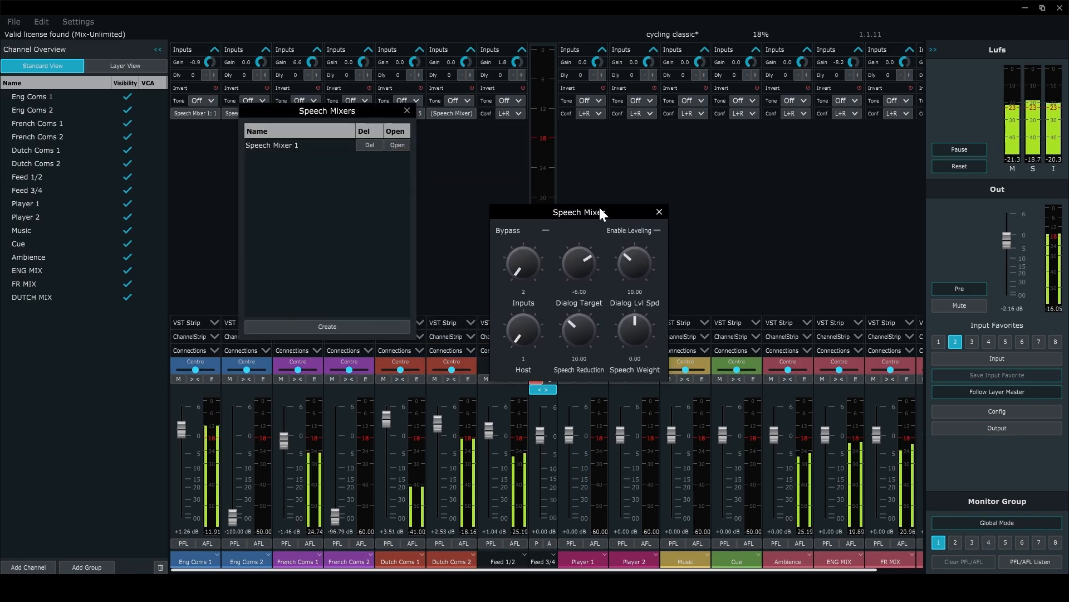
{"action": "scroll", "coordinate": [528, 340], "scroll_direction": "up", "scroll_amount": 2}
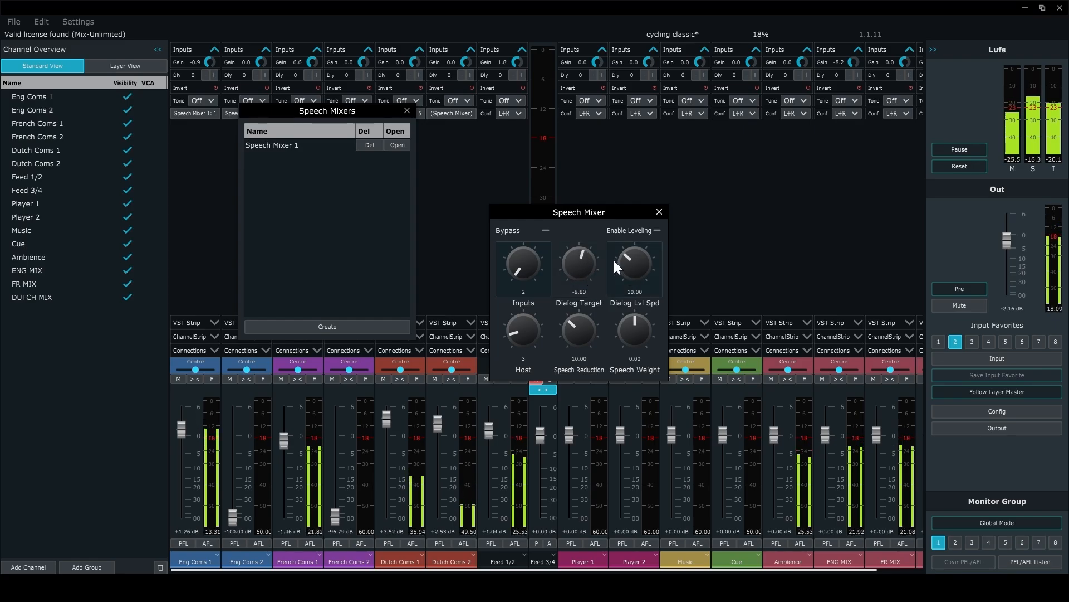
{"action": "left_click", "coordinate": [655, 229]}
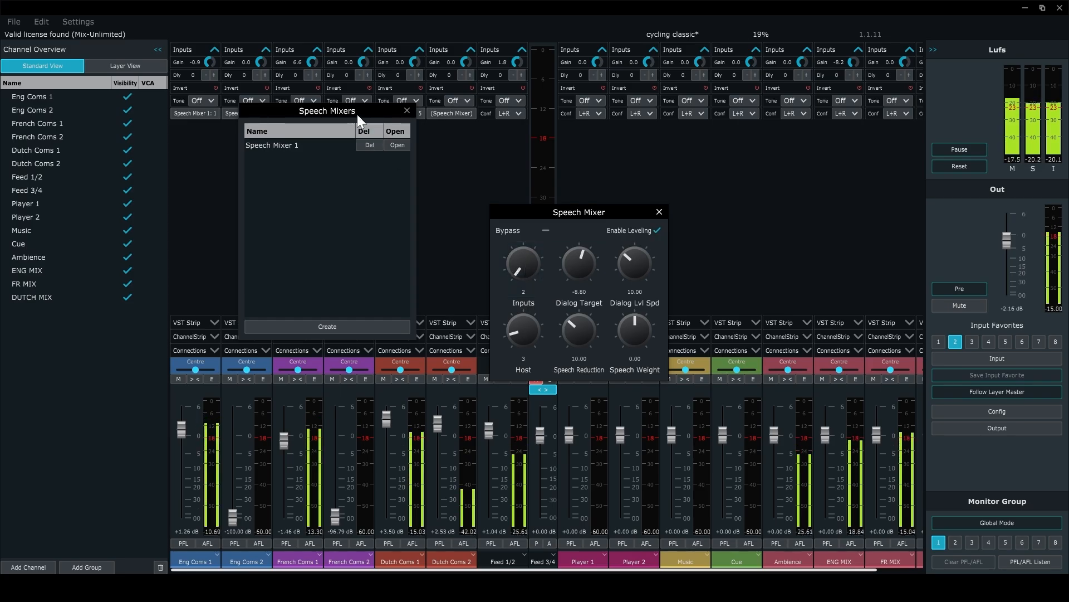
- Move the Speech Mixers window clear of the channel assignments and set the speech mixer's Inputs to 5
{"action": "left_click_drag", "start_coordinate": [358, 119], "coordinate": [350, 182]}
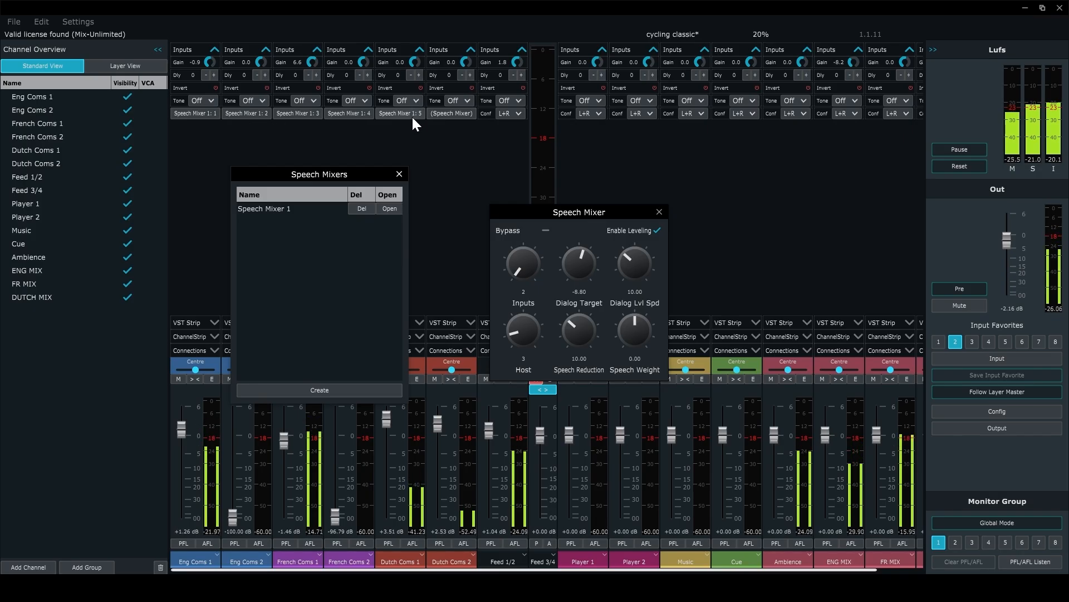
{"action": "scroll", "coordinate": [531, 267], "scroll_direction": "up", "scroll_amount": 2}
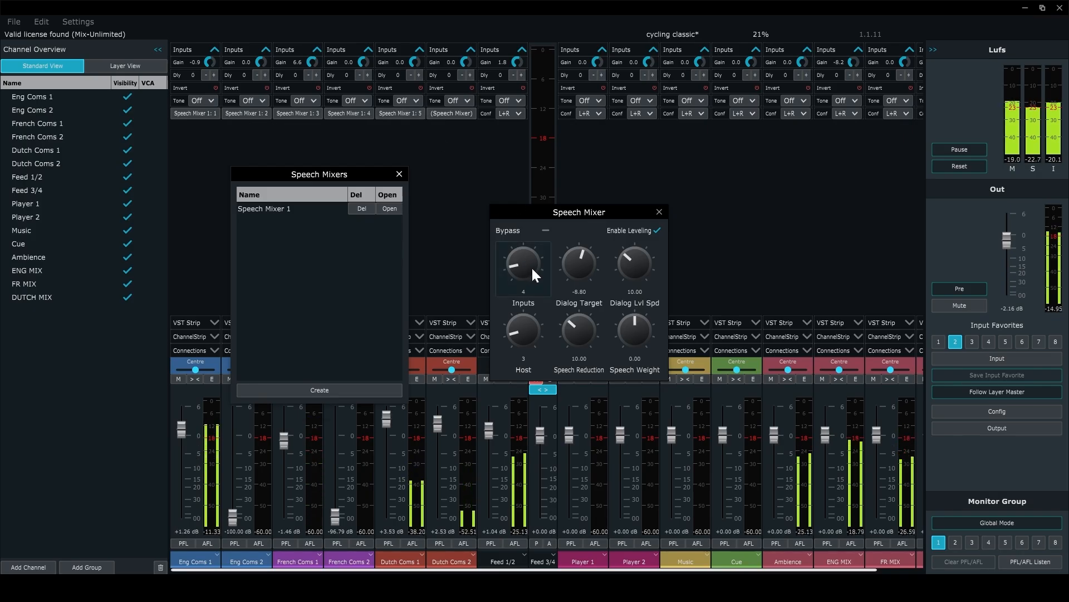
{"action": "scroll", "coordinate": [531, 266], "scroll_direction": "up", "scroll_amount": 1}
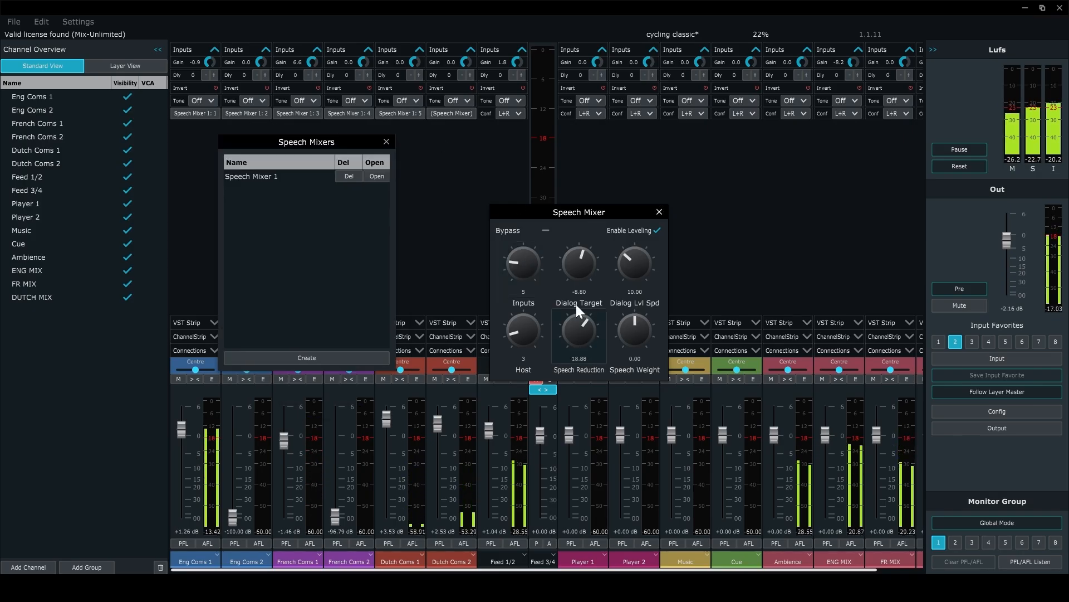
- Adjust the speech mixer's Speech Reduction and Dialog Lvl Spd, and set Speech Weight to 4.32
{"action": "scroll", "coordinate": [574, 329], "scroll_direction": "up", "scroll_amount": 3}
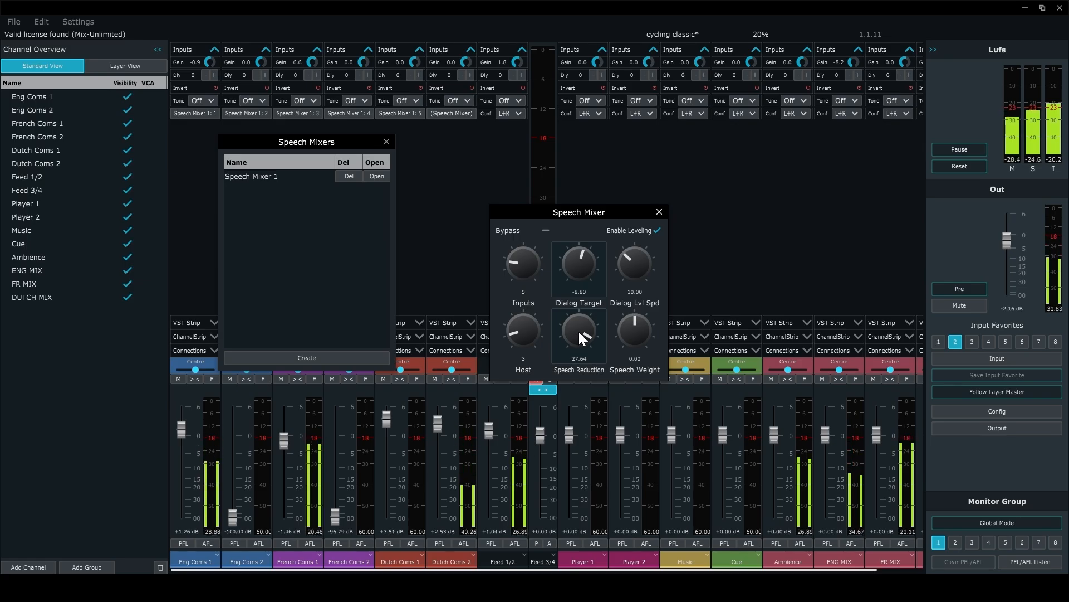
{"action": "left_click_drag", "start_coordinate": [580, 332], "coordinate": [589, 466]}
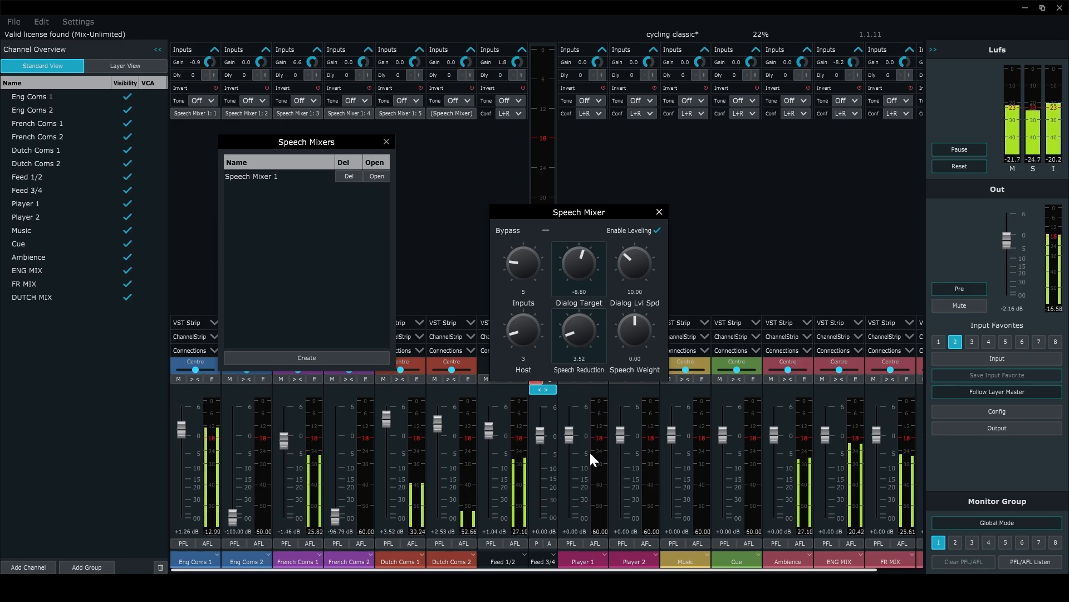
{"action": "left_click_drag", "start_coordinate": [588, 346], "coordinate": [632, 328]}
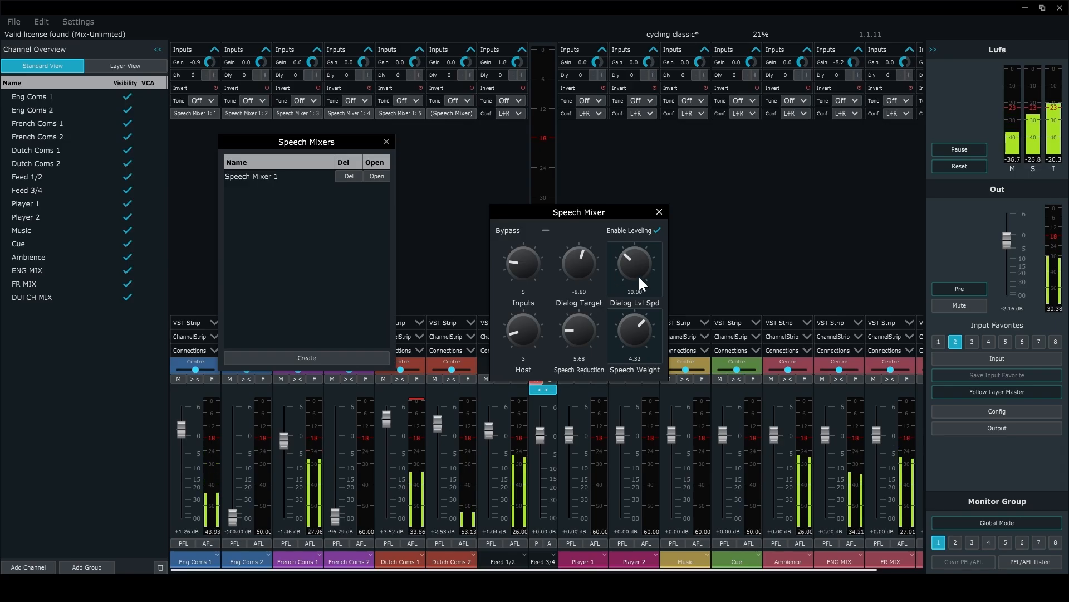
{"action": "left_click_drag", "start_coordinate": [634, 276], "coordinate": [628, 203]}
{"action": "left_click_drag", "start_coordinate": [581, 335], "coordinate": [589, 279]}
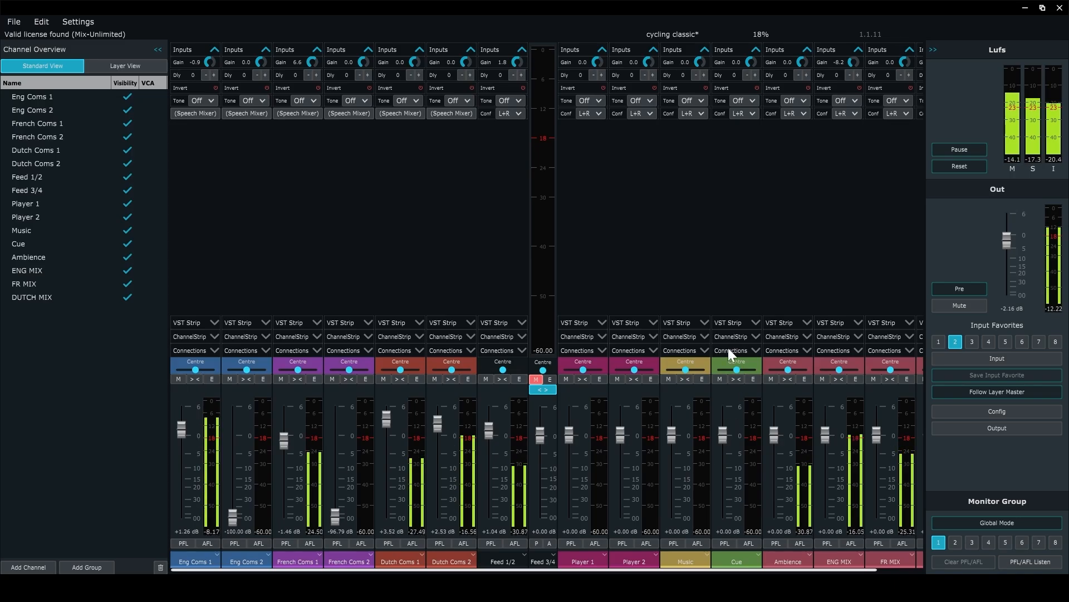
- Add a Cue send to Eng Coms 1 and set its send mode to Pre-Fader (mute on fader open)
{"action": "left_click", "coordinate": [204, 349]}
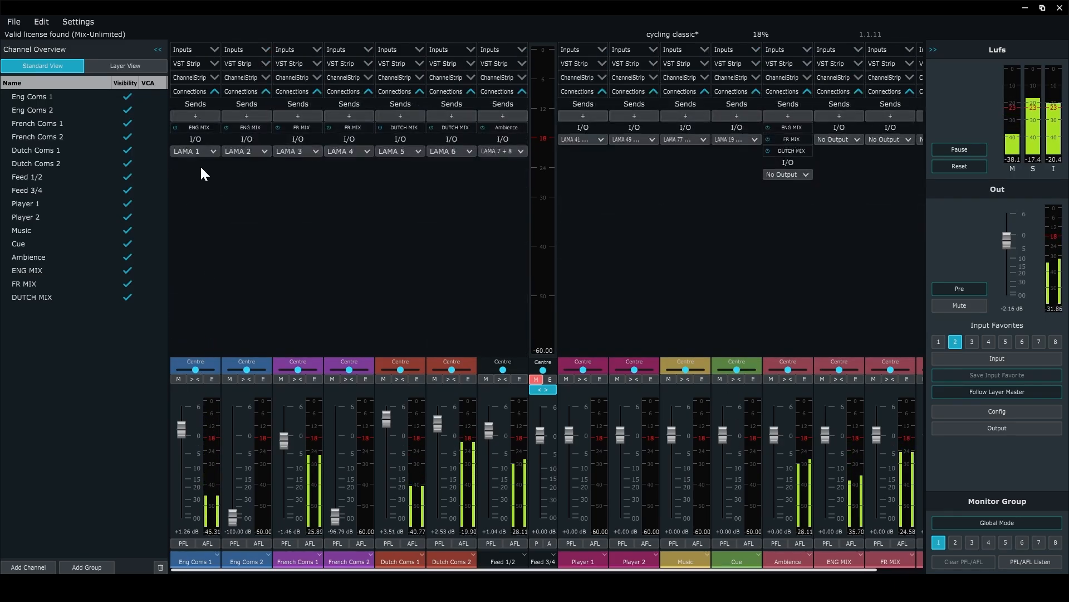
{"action": "left_click", "coordinate": [196, 115]}
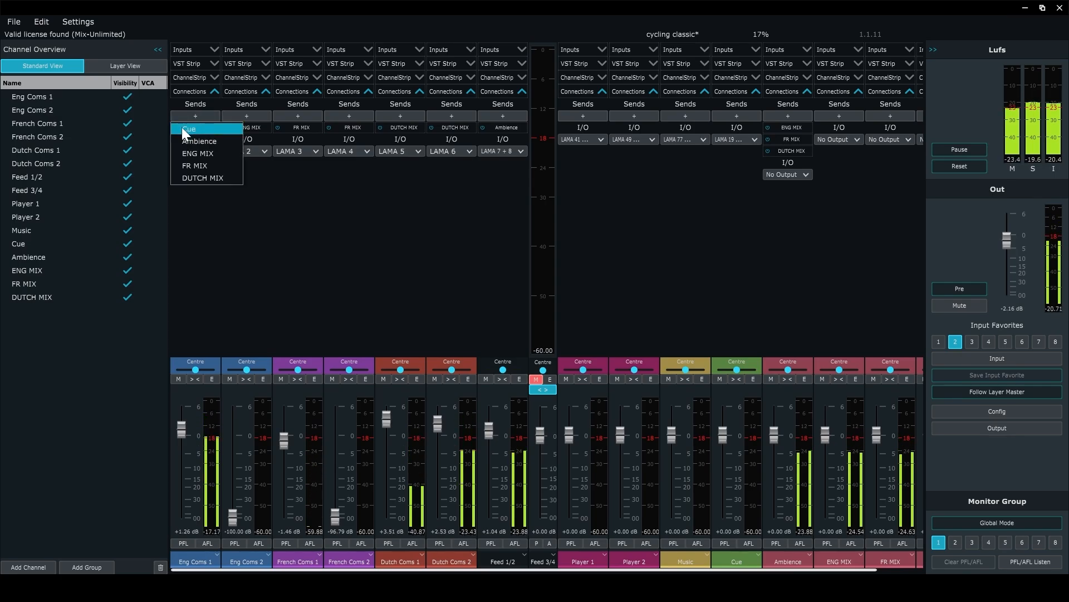
{"action": "left_click", "coordinate": [200, 129]}
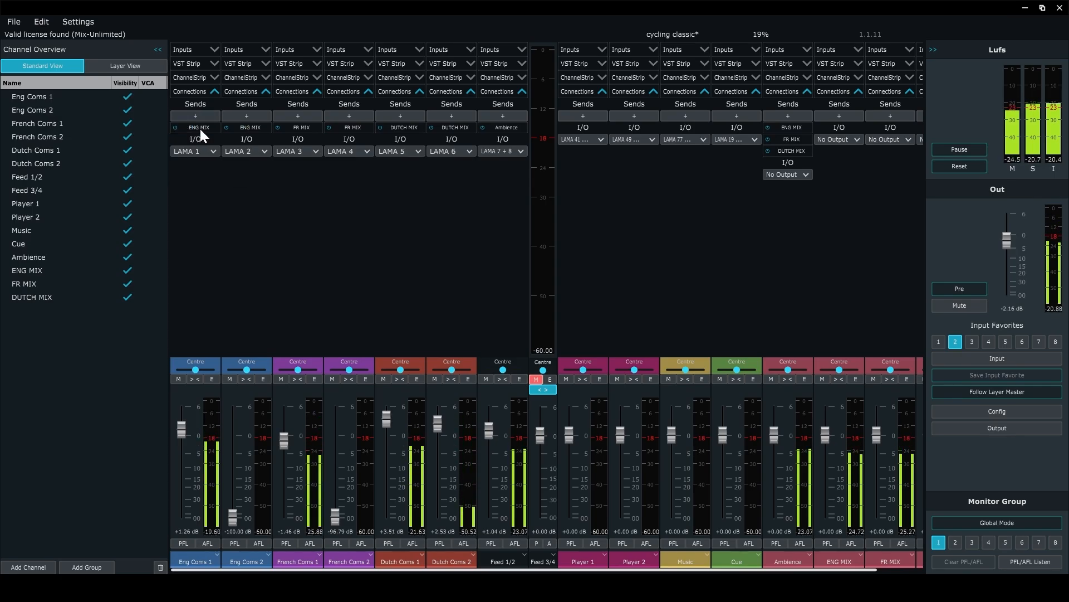
{"action": "right_click", "coordinate": [202, 127]}
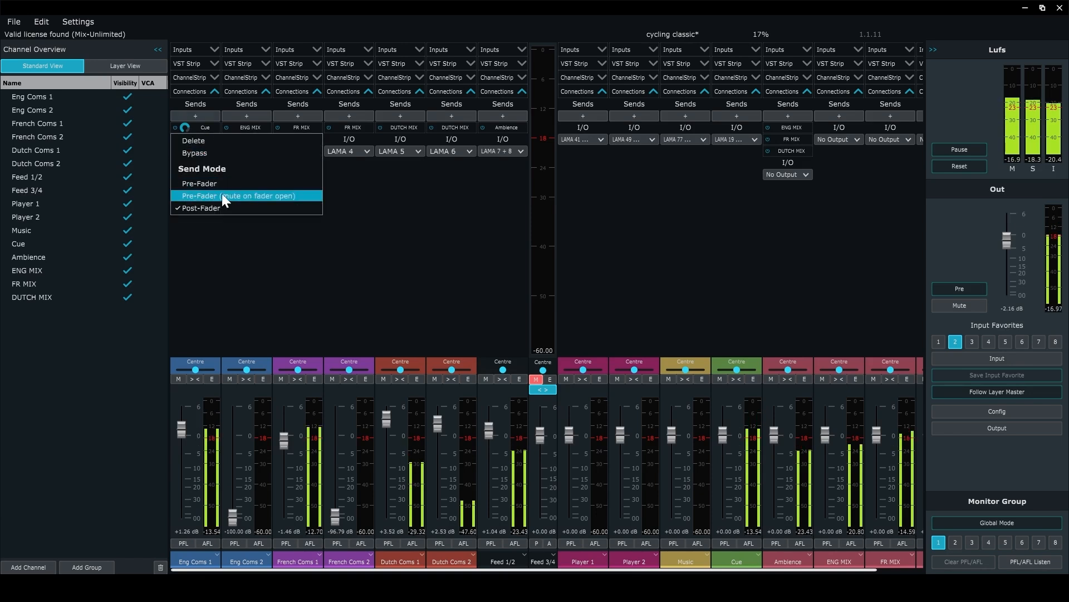
{"action": "left_click", "coordinate": [248, 195]}
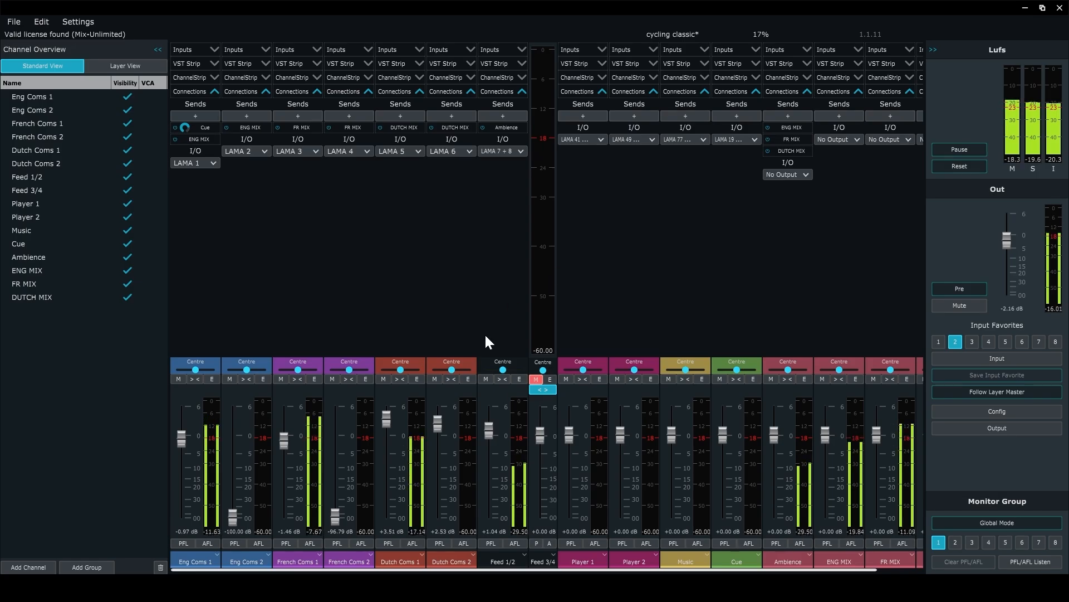
- Switch to Layer View and include all six English, French and Dutch Coms channels in layer 2
{"action": "left_click", "coordinate": [120, 65]}
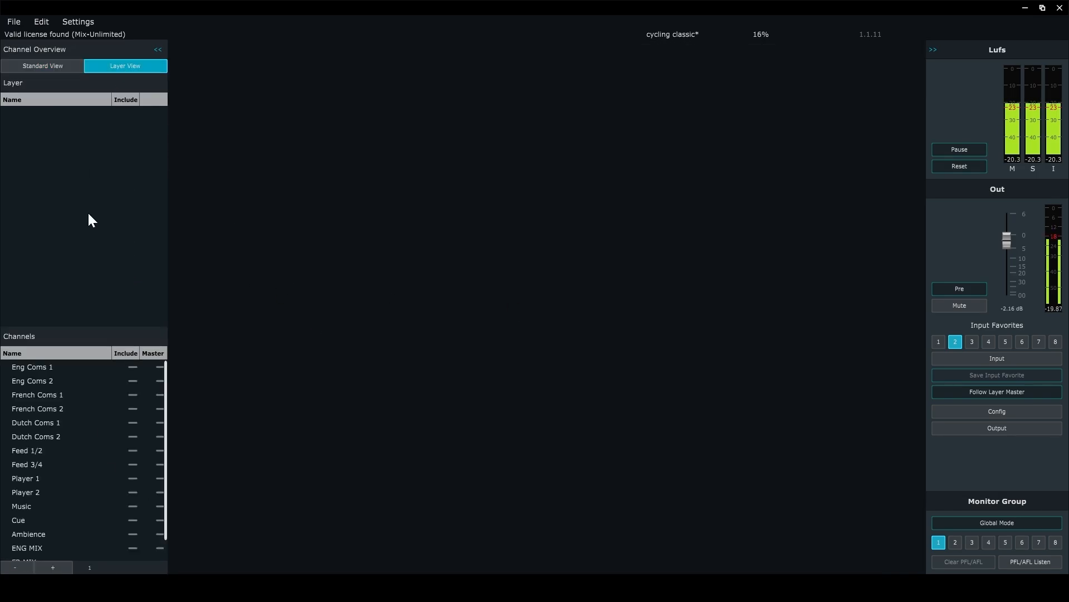
{"action": "left_click", "coordinate": [53, 567]}
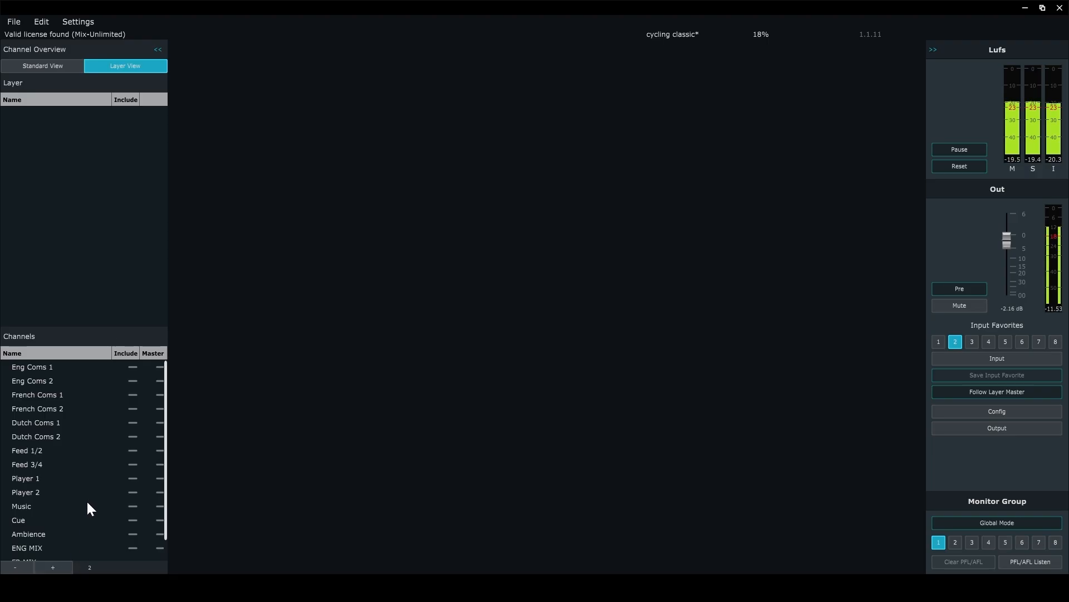
{"action": "left_click", "coordinate": [131, 367]}
{"action": "left_click", "coordinate": [132, 381]}
{"action": "left_click", "coordinate": [132, 395]}
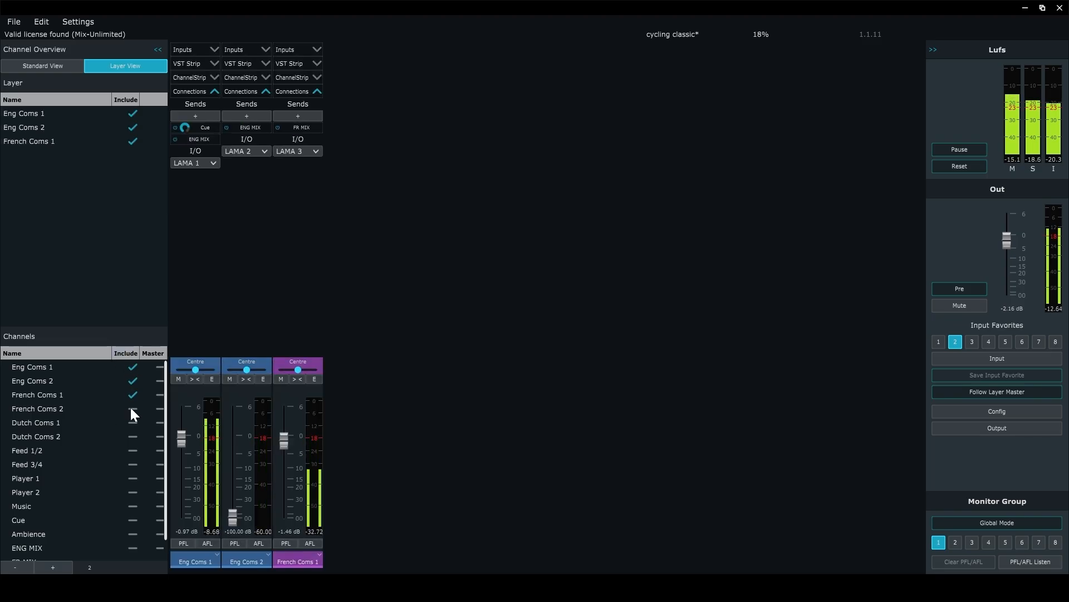
{"action": "left_click", "coordinate": [131, 409]}
{"action": "left_click", "coordinate": [132, 422]}
{"action": "left_click", "coordinate": [133, 436]}
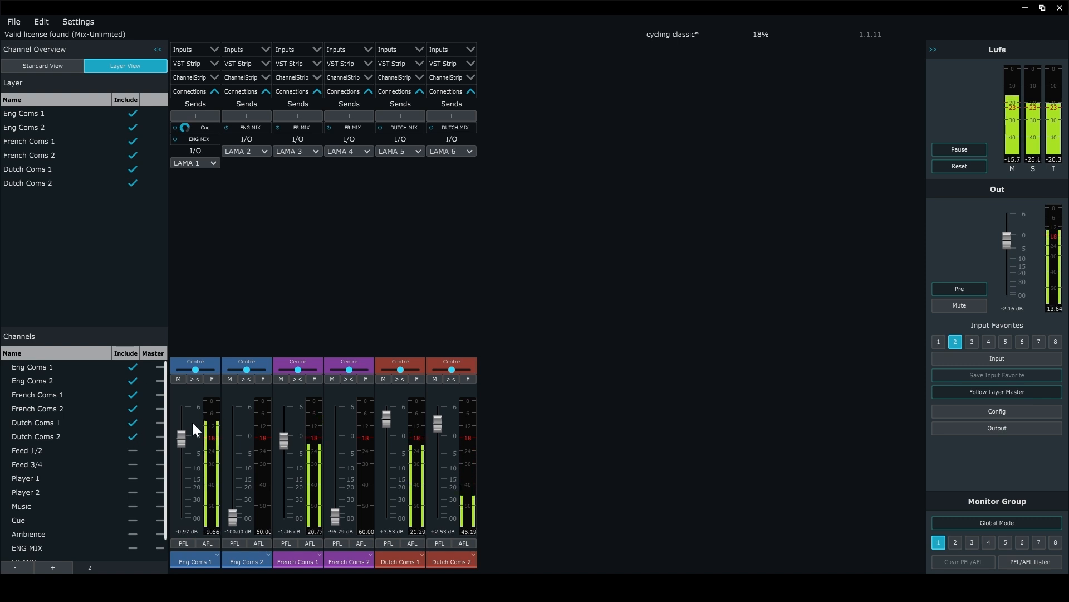
- Include the Cue, Ambience, ENG MIX, FR MIX and DUTCH MIX channels in layer 3
{"action": "left_click", "coordinate": [62, 569]}
{"action": "scroll", "coordinate": [123, 460], "scroll_direction": "down", "scroll_amount": 2}
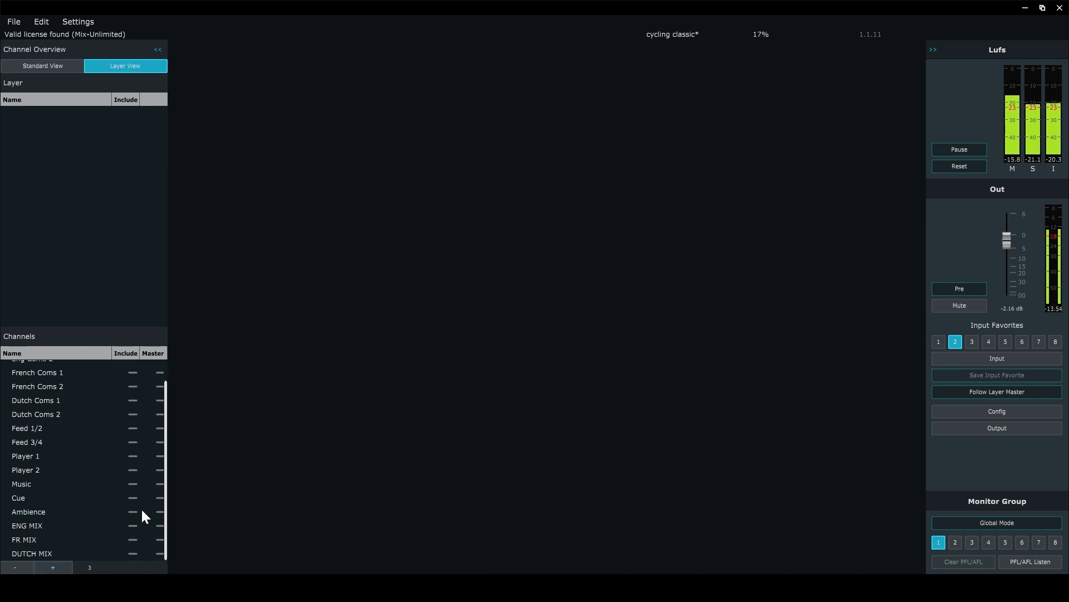
{"action": "left_click", "coordinate": [132, 498]}
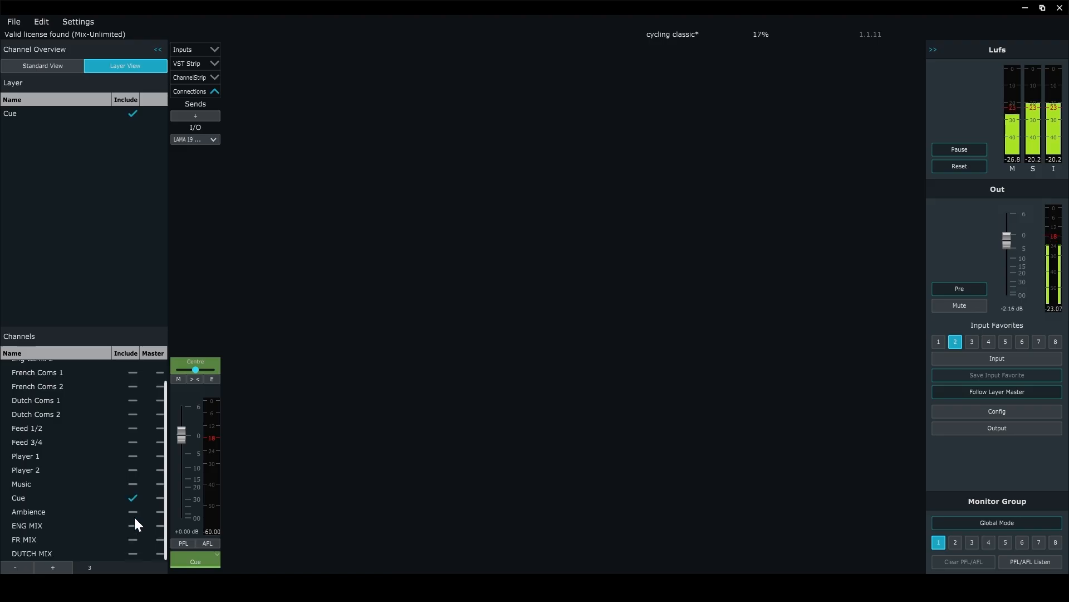
{"action": "left_click", "coordinate": [133, 511]}
{"action": "left_click", "coordinate": [133, 525]}
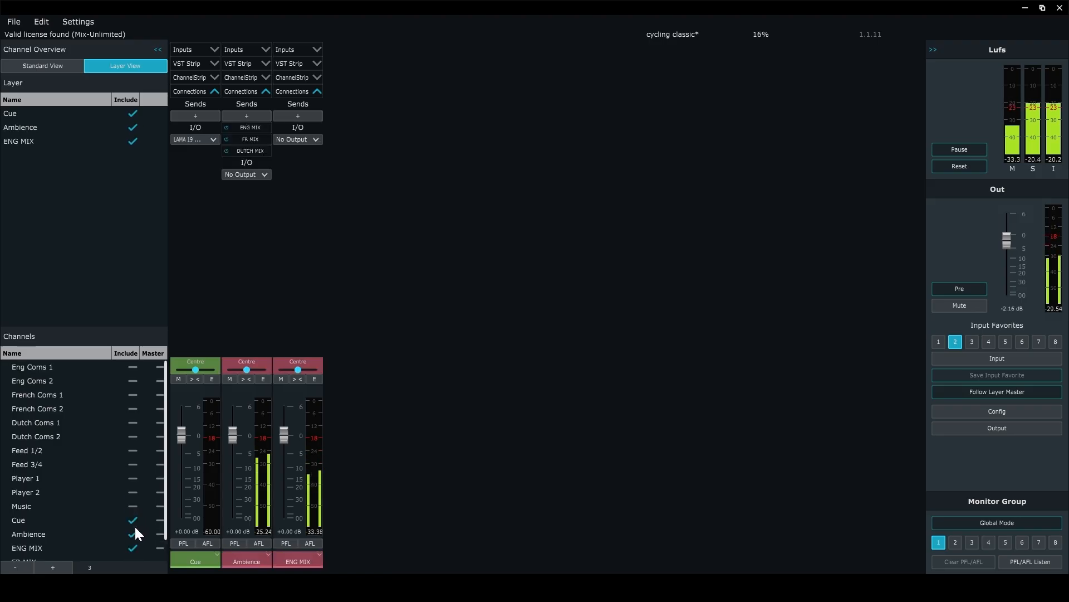
{"action": "left_click", "coordinate": [132, 540]}
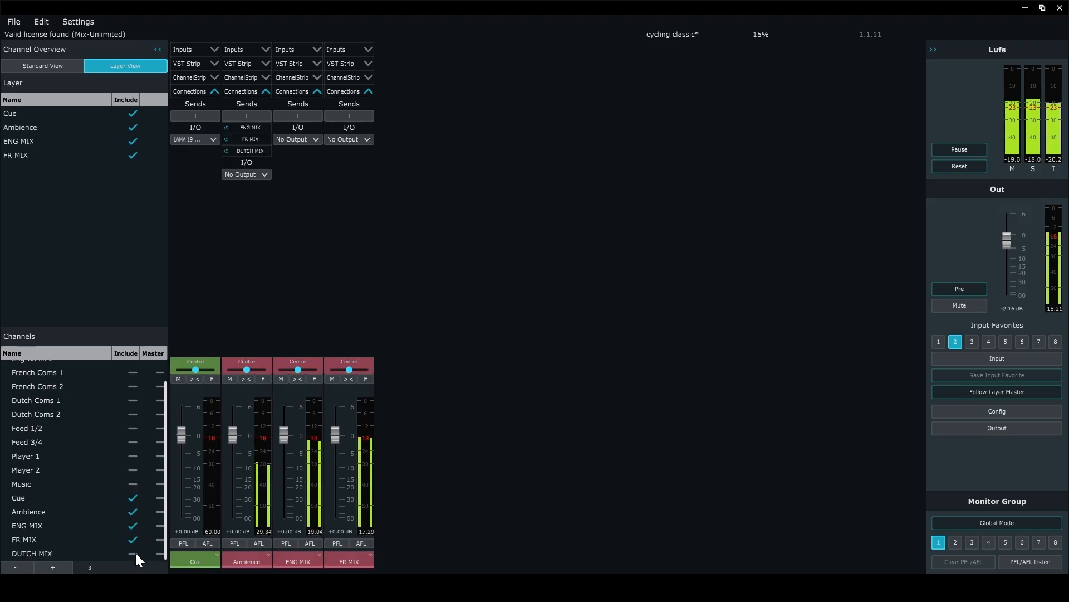
{"action": "left_click", "coordinate": [133, 553]}
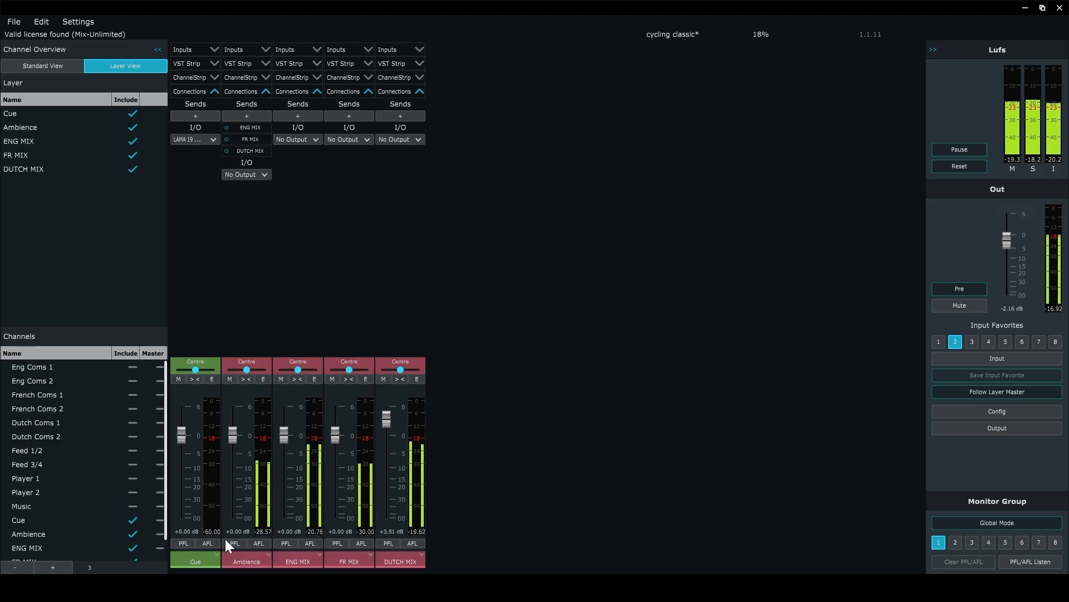
- Switch between layers 2 and 3, trying a coms channel as the master of layer 2
{"action": "left_click", "coordinate": [16, 567]}
{"action": "left_click", "coordinate": [50, 569]}
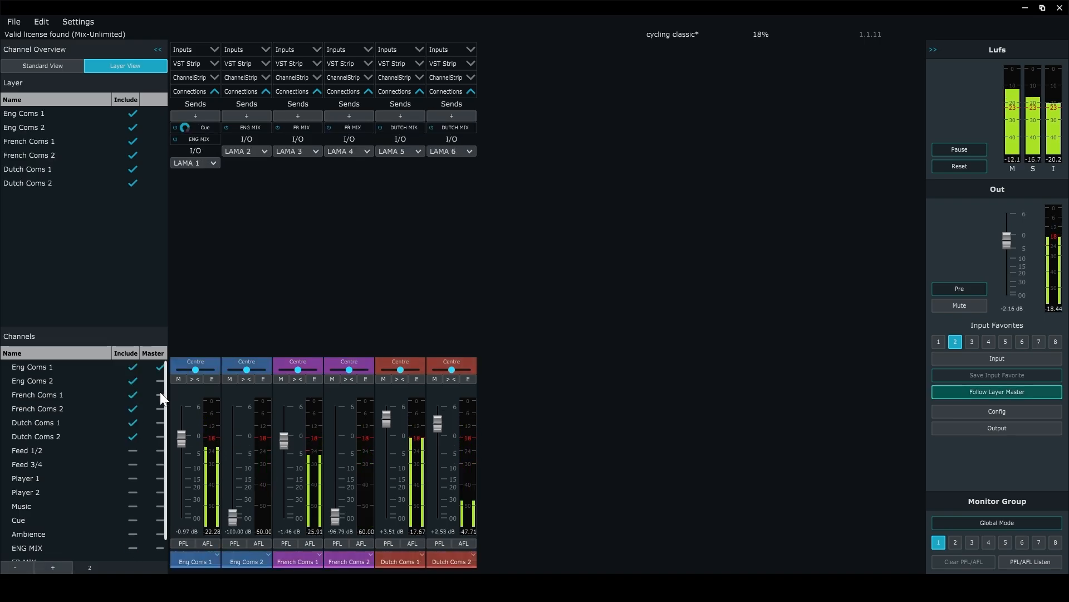
{"action": "left_click", "coordinate": [160, 395]}
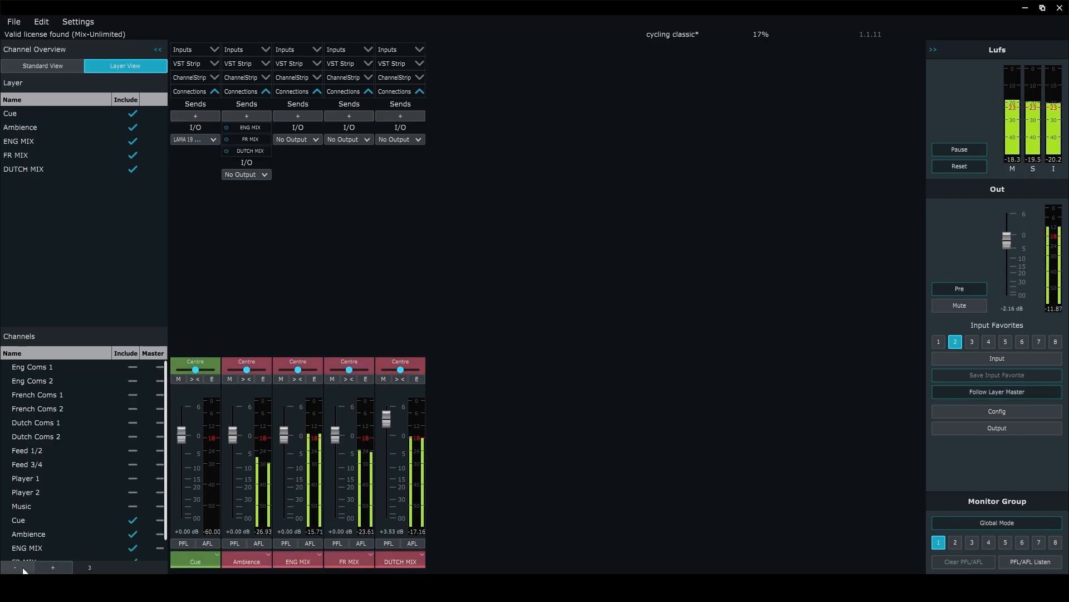
{"action": "left_click", "coordinate": [15, 567]}
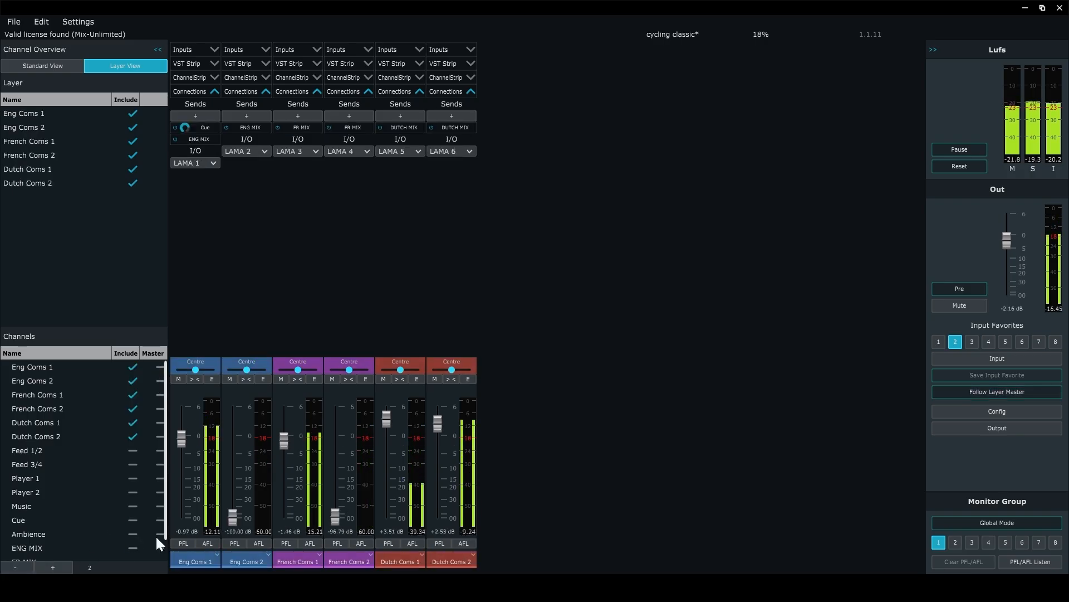
- Use MIDI Learn for layer 2 with Note on G1 Channel 1, and start MIDI Learn for layer 3
{"action": "right_click", "coordinate": [66, 566]}
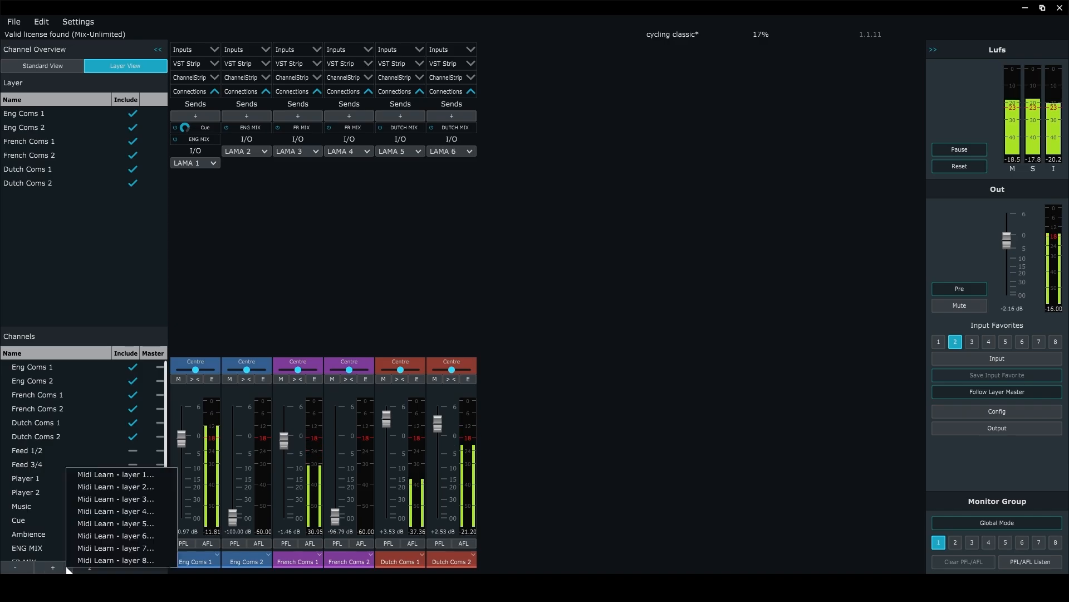
{"action": "left_click", "coordinate": [119, 486]}
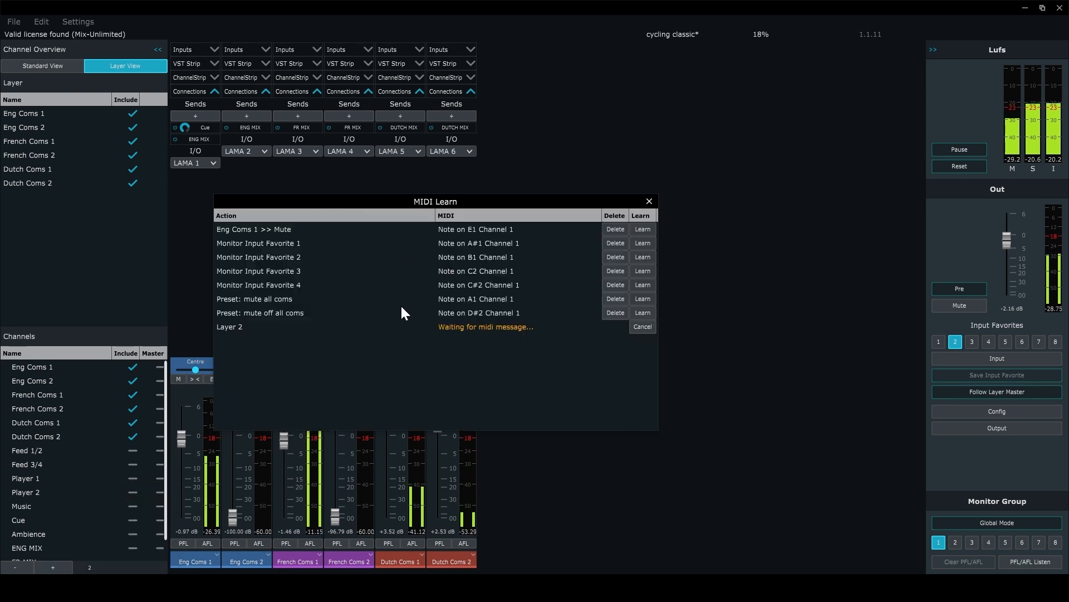
{"action": "left_click", "coordinate": [649, 201]}
{"action": "right_click", "coordinate": [67, 567]}
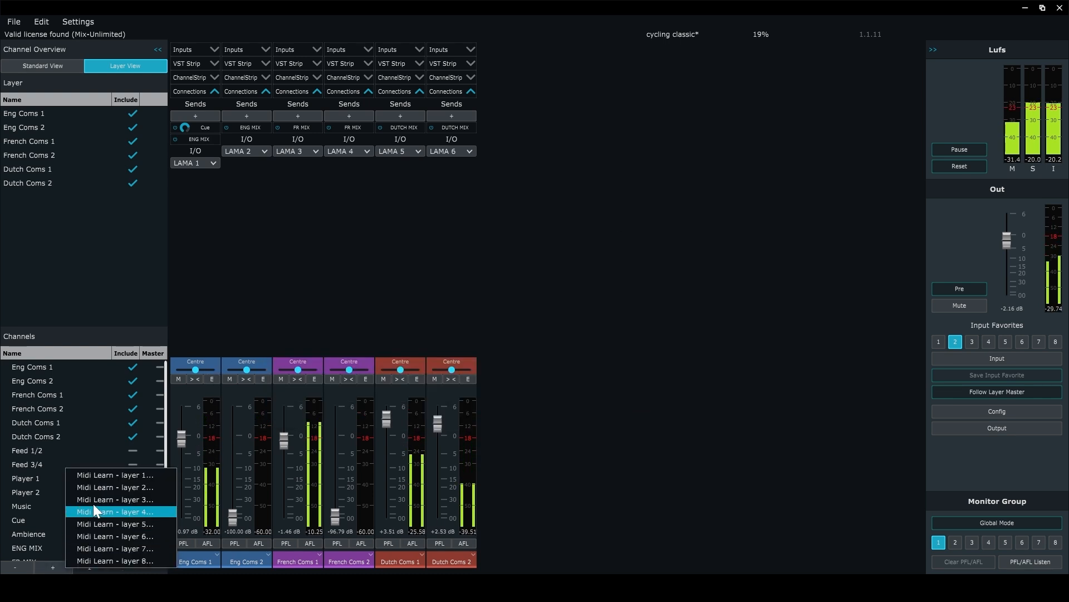
{"action": "left_click", "coordinate": [98, 502]}
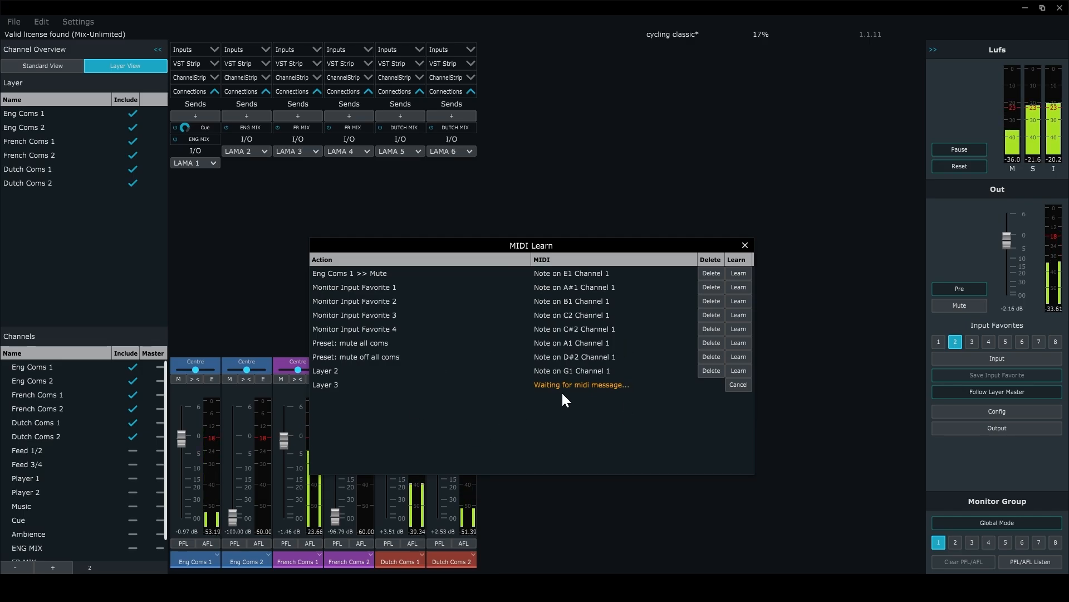
{"action": "left_click", "coordinate": [745, 245]}
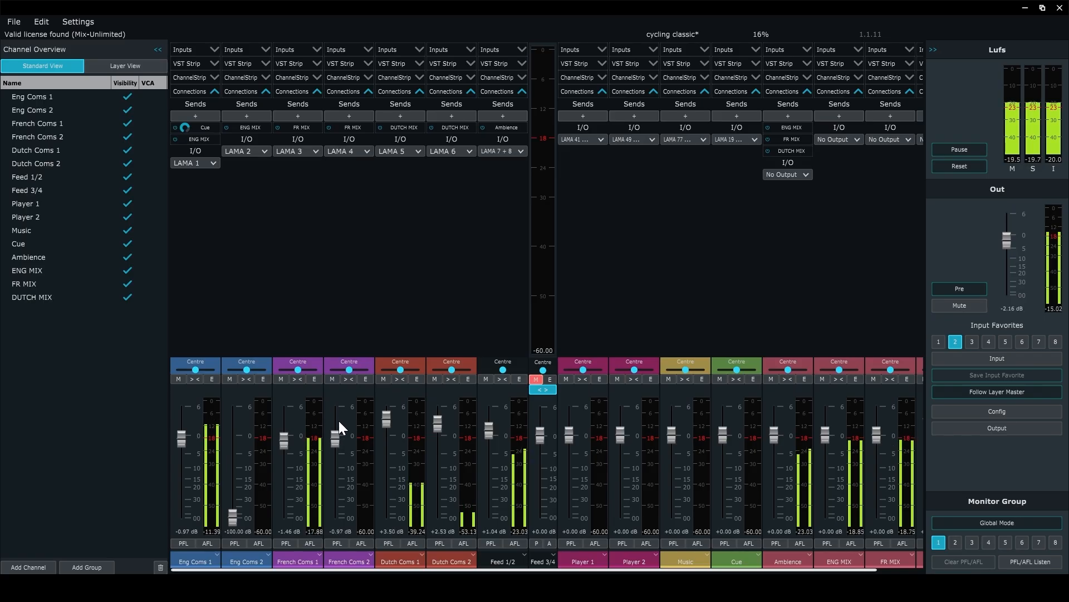
- In Standard View, try moving and resetting the French Coms 2 fader, and set its level to -15 dB
{"action": "left_click_drag", "start_coordinate": [335, 444], "coordinate": [336, 469]}
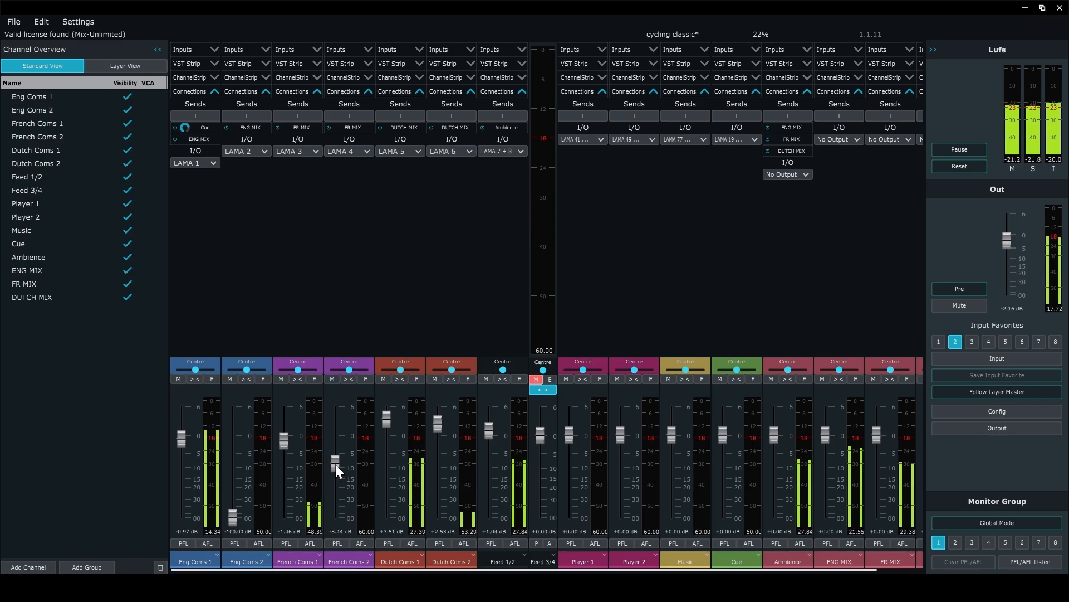
{"action": "mouse_move", "coordinate": [336, 462]}
{"action": "left_mouse_down"}
{"action": "mouse_move", "coordinate": [344, 490]}
{"action": "mouse_move", "coordinate": [332, 442]}
{"action": "left_mouse_up"}
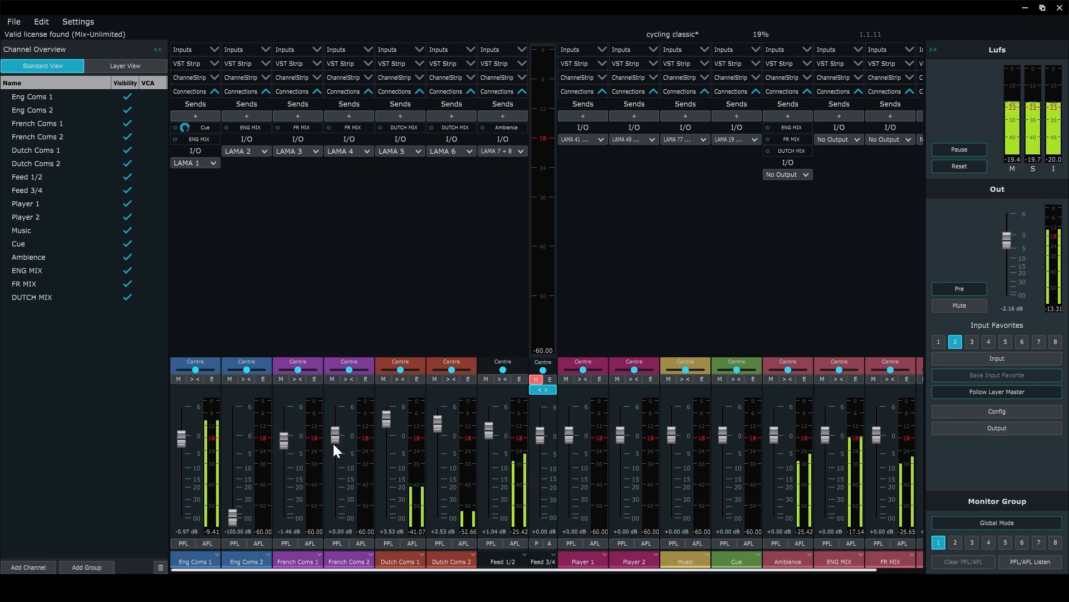
{"action": "left_click", "coordinate": [342, 530]}
{"action": "type", "text": "-"}
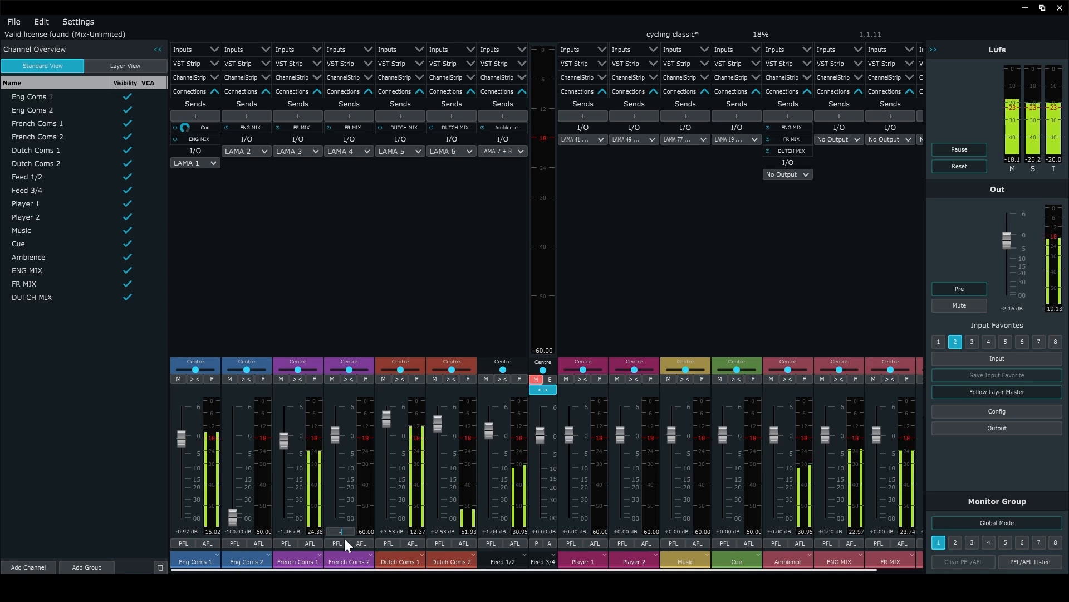
{"action": "type", "text": "15"}
{"action": "key", "text": "Return"}
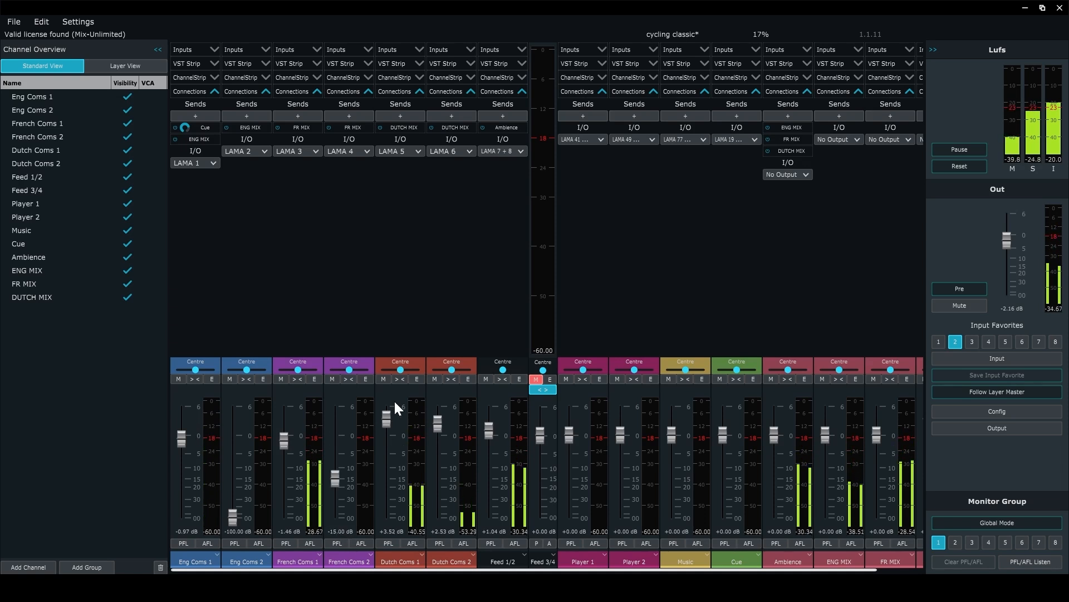
{"action": "left_click_drag", "start_coordinate": [387, 418], "coordinate": [387, 419]}
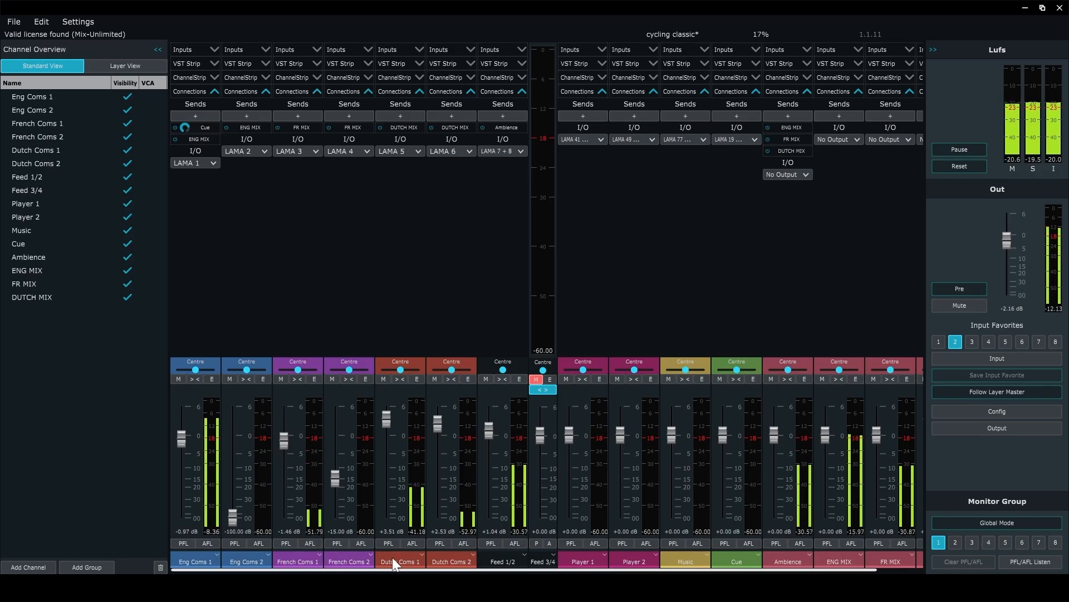
- Expand the channel name labels at French Coms 2 to show the Secondary and Category fields
{"action": "left_click", "coordinate": [369, 553]}
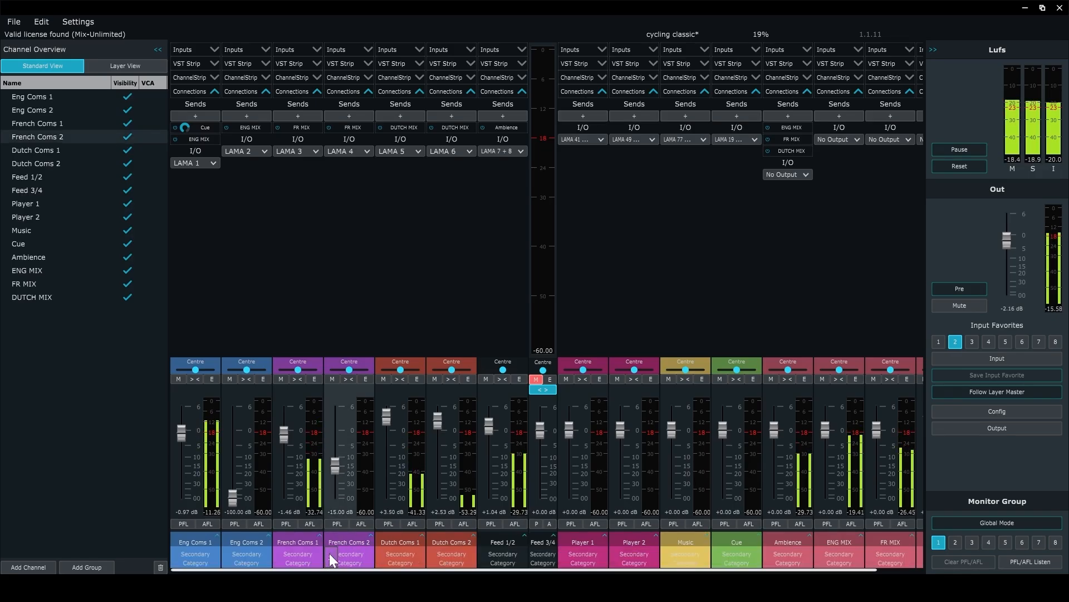
{"action": "left_click", "coordinate": [333, 553]}
{"action": "left_click", "coordinate": [342, 544]}
{"action": "left_click_drag", "start_coordinate": [347, 500], "coordinate": [259, 485]}
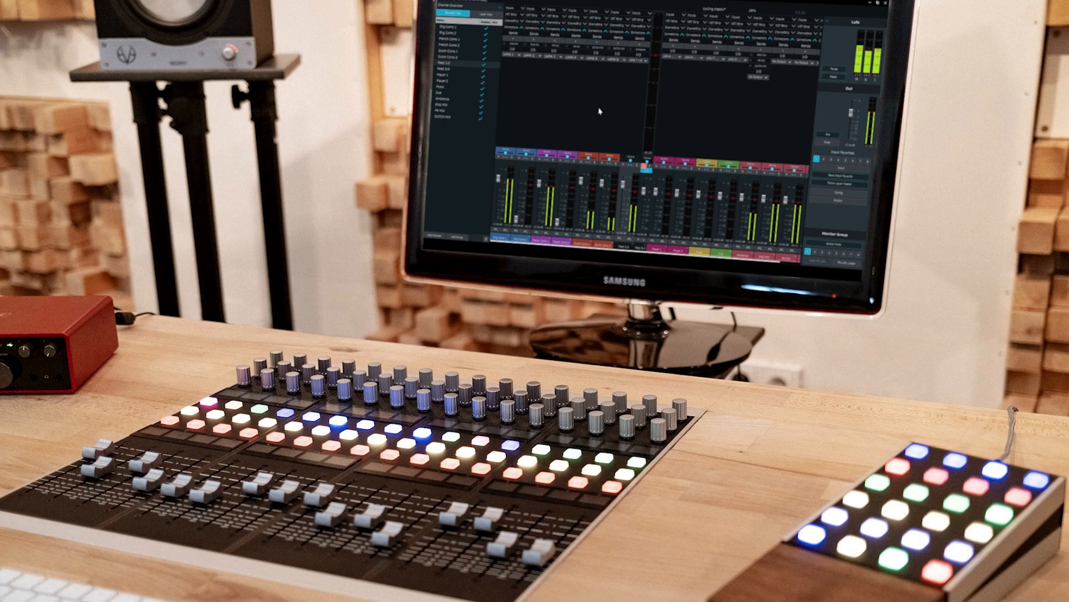